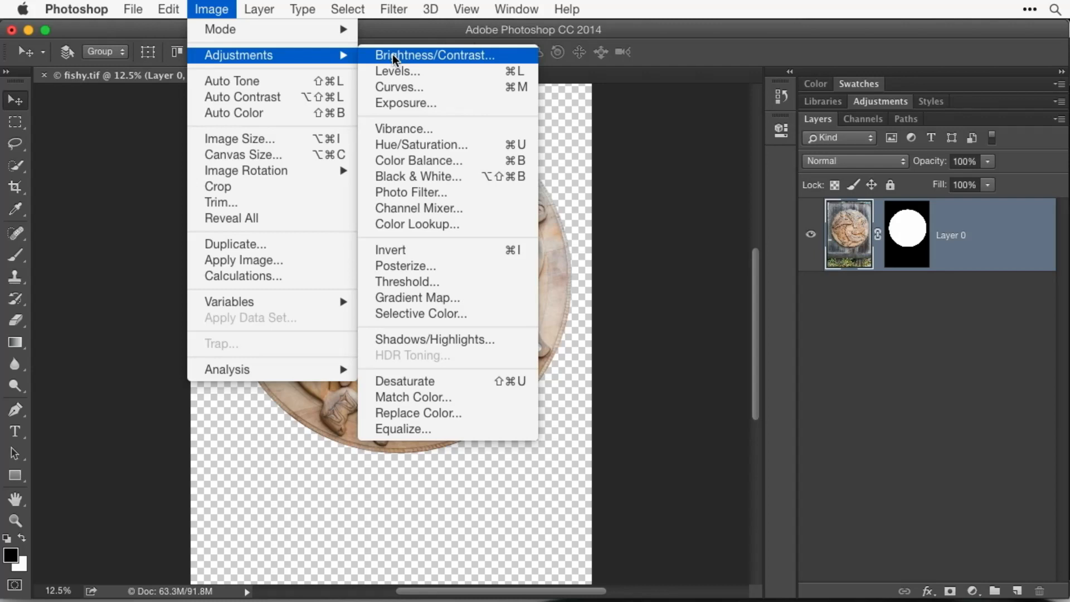
left_click(392, 55)
mouse_move(659, 117)
left_mouse_down()
mouse_move(710, 112)
mouse_move(651, 109)
left_mouse_up()
left_click_drag(656, 160, 695, 157)
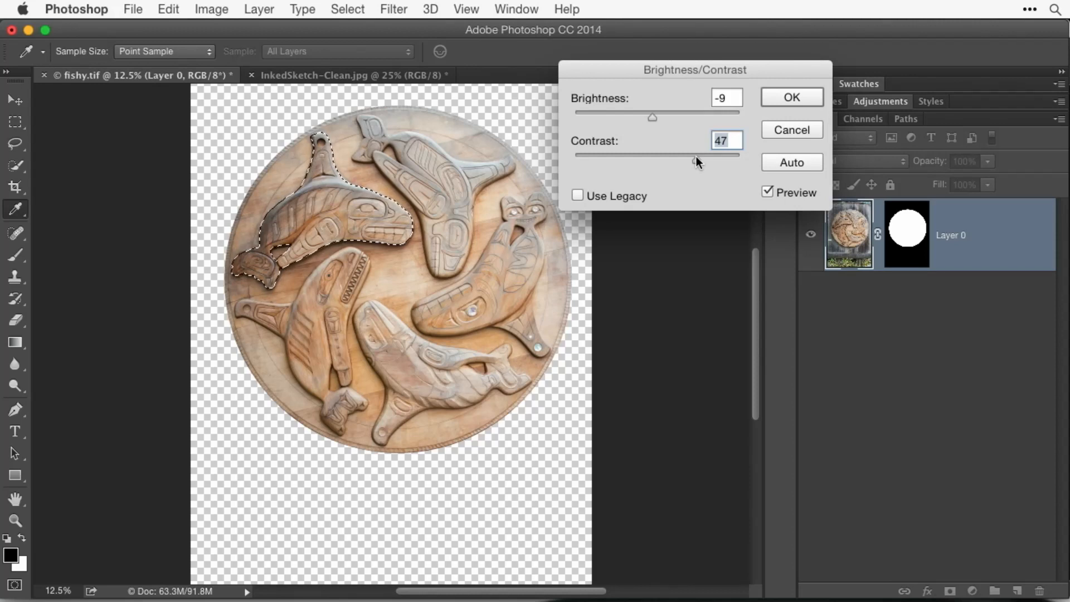
left_click(802, 127)
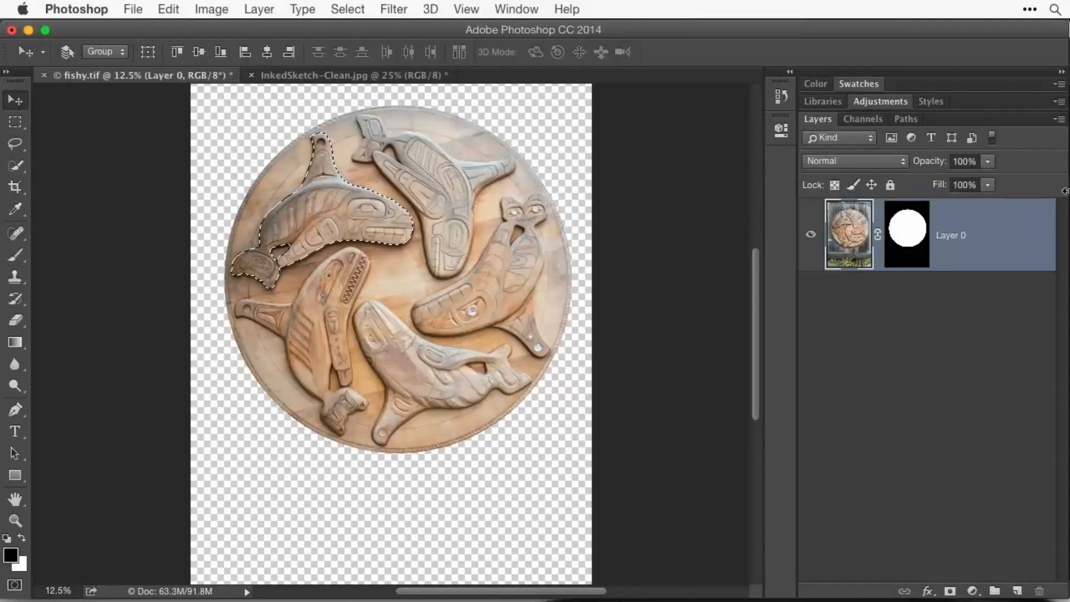
left_click(211, 9)
mouse_move(219, 58)
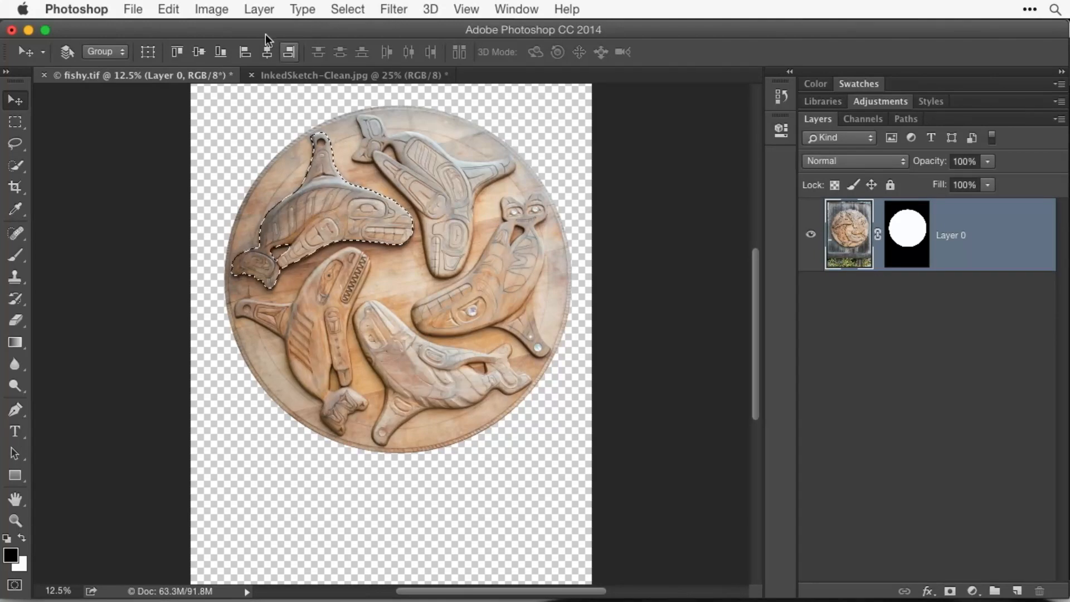
left_click(224, 6)
mouse_move(234, 59)
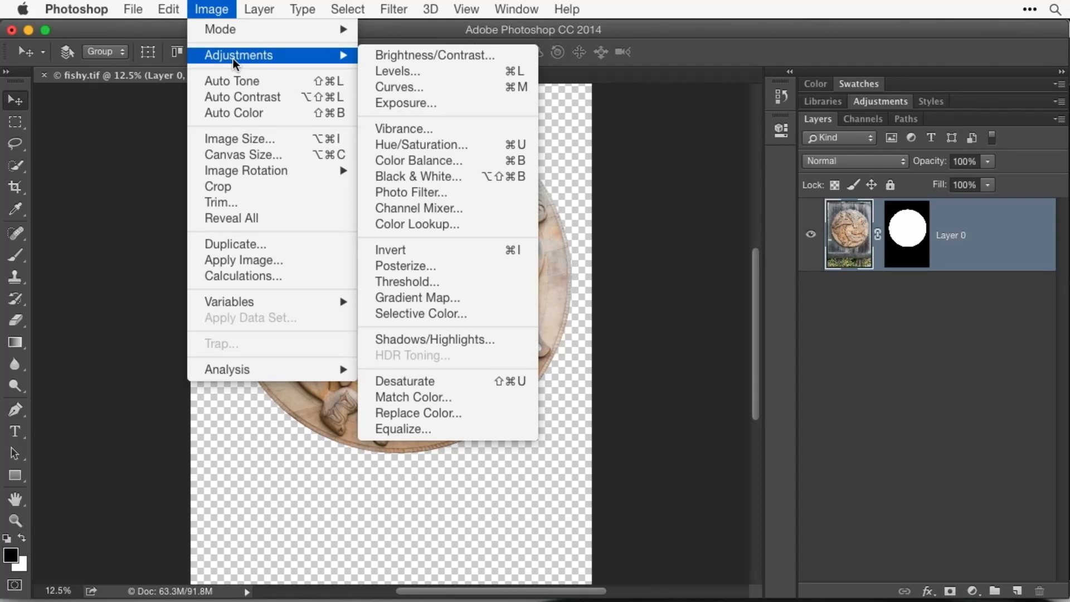
left_click(218, 7)
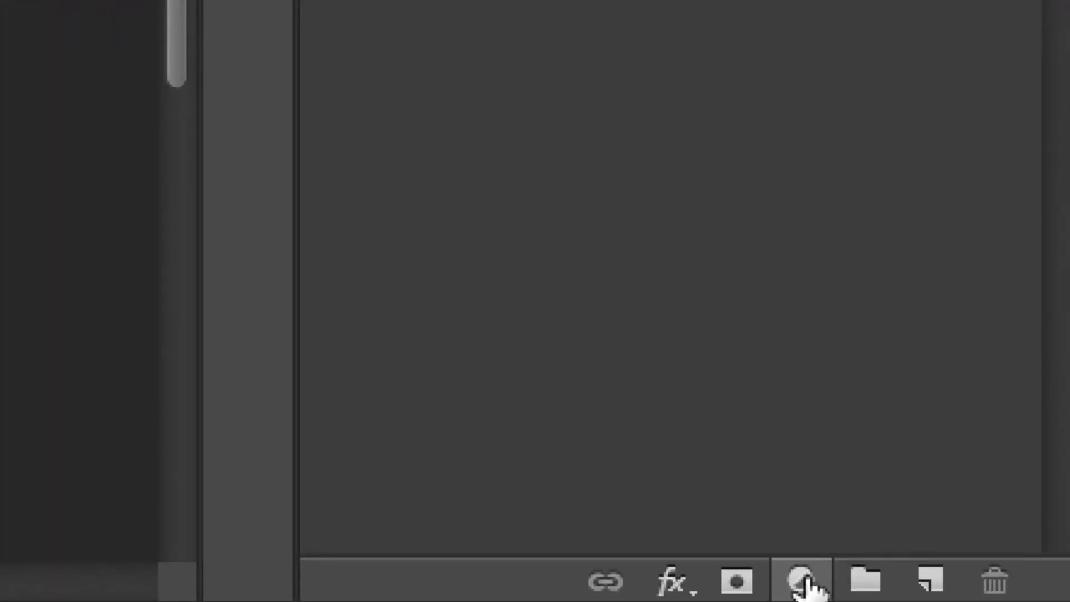
Add a Brightness/Contrast adjustment layer limited to the selected whale, with brightness about -23 and contrast 22
left_click(808, 579)
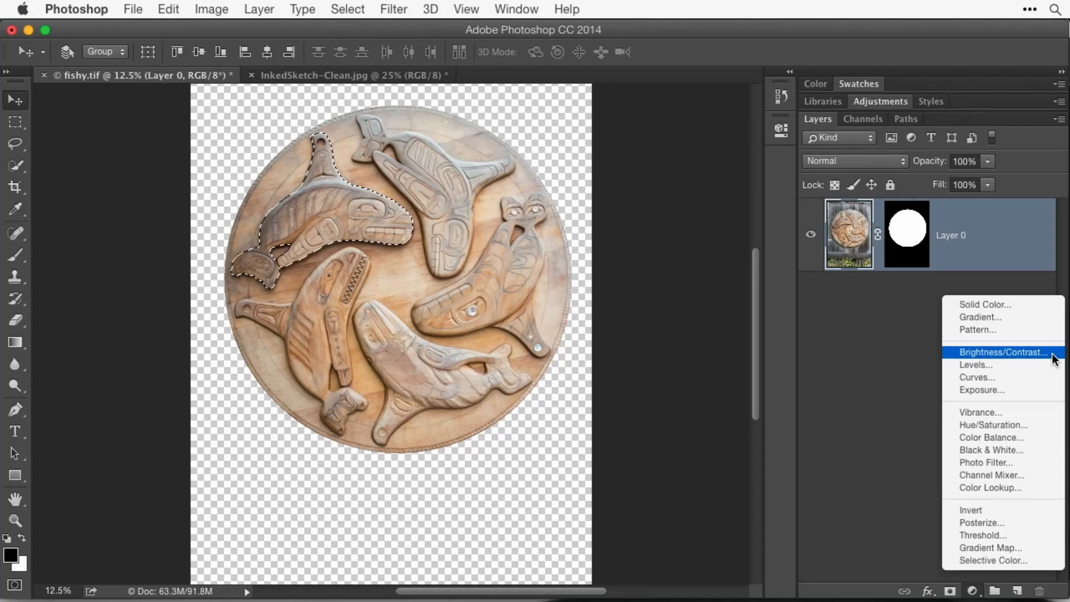
left_click(1003, 352)
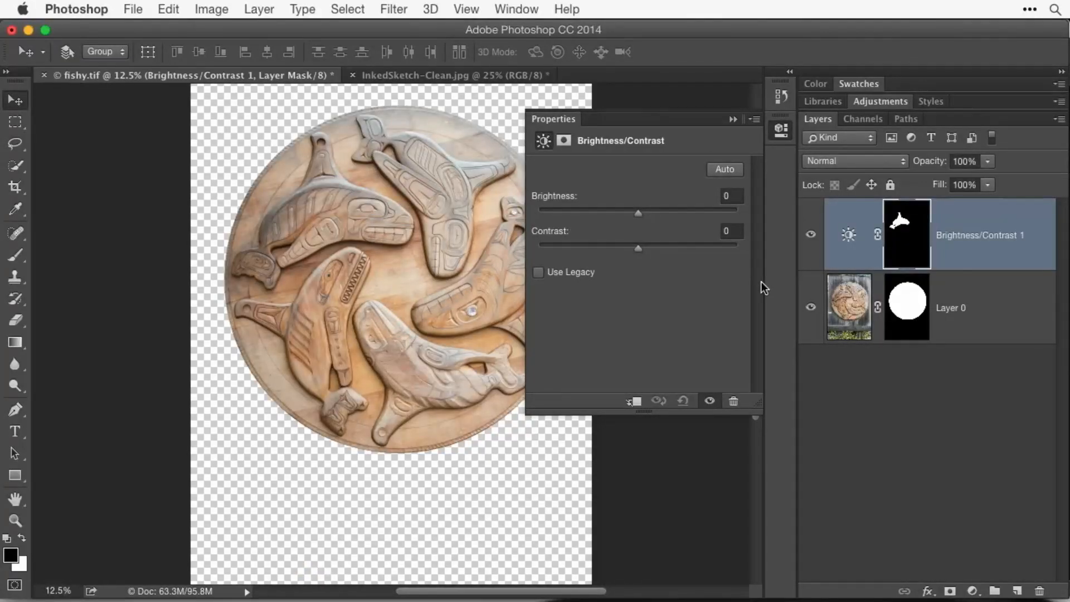
mouse_move(636, 213)
left_mouse_down()
mouse_move(669, 212)
mouse_move(594, 212)
mouse_move(653, 213)
mouse_move(618, 212)
left_mouse_up()
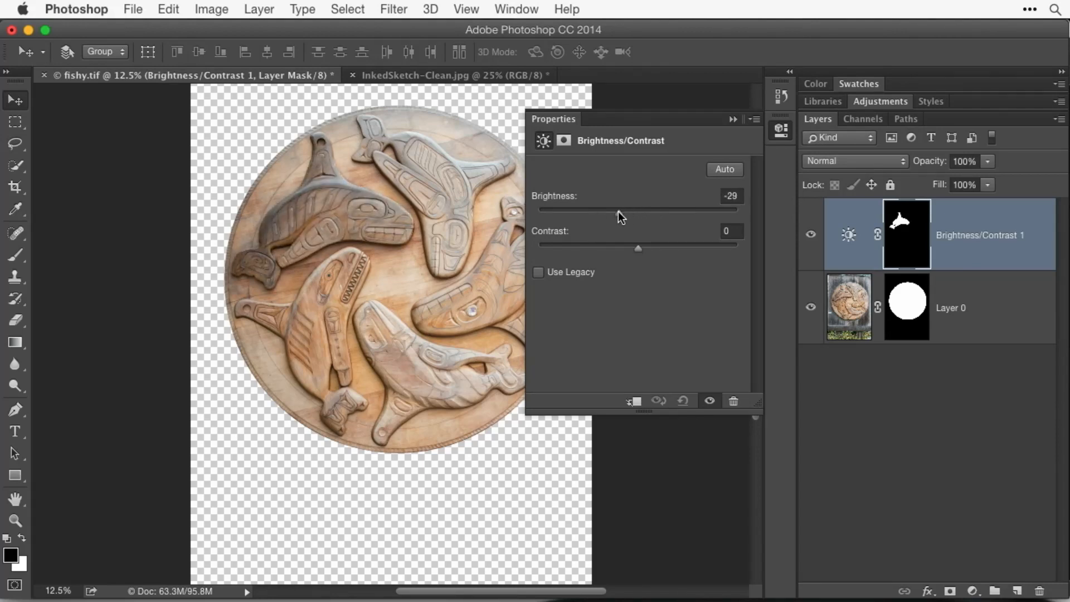
left_click_drag(637, 249, 662, 248)
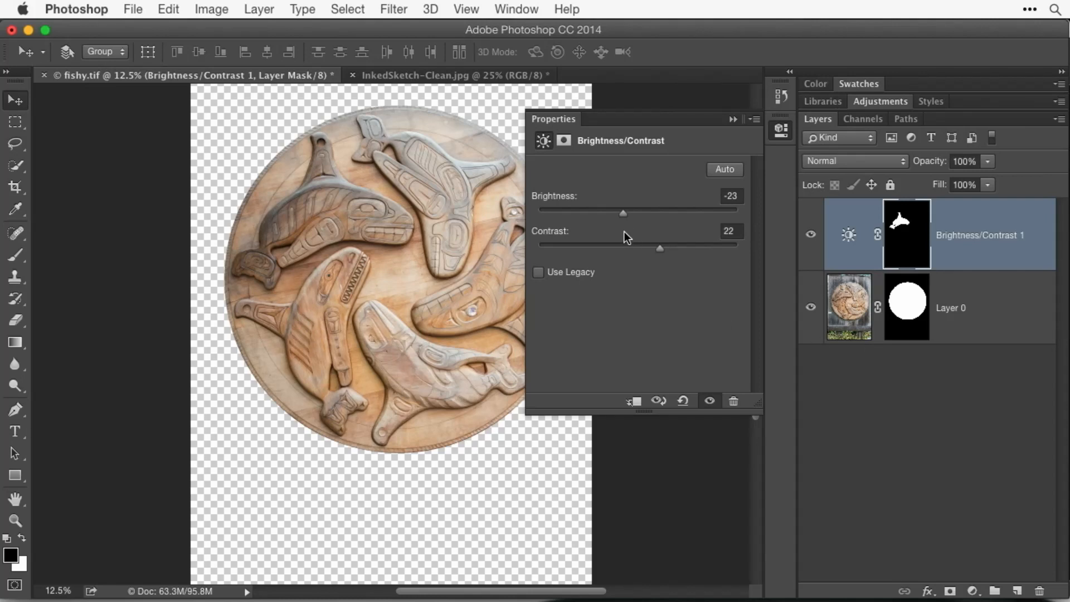
mouse_move(636, 215)
left_mouse_down()
mouse_move(650, 214)
mouse_move(619, 212)
left_mouse_up()
left_click(780, 130)
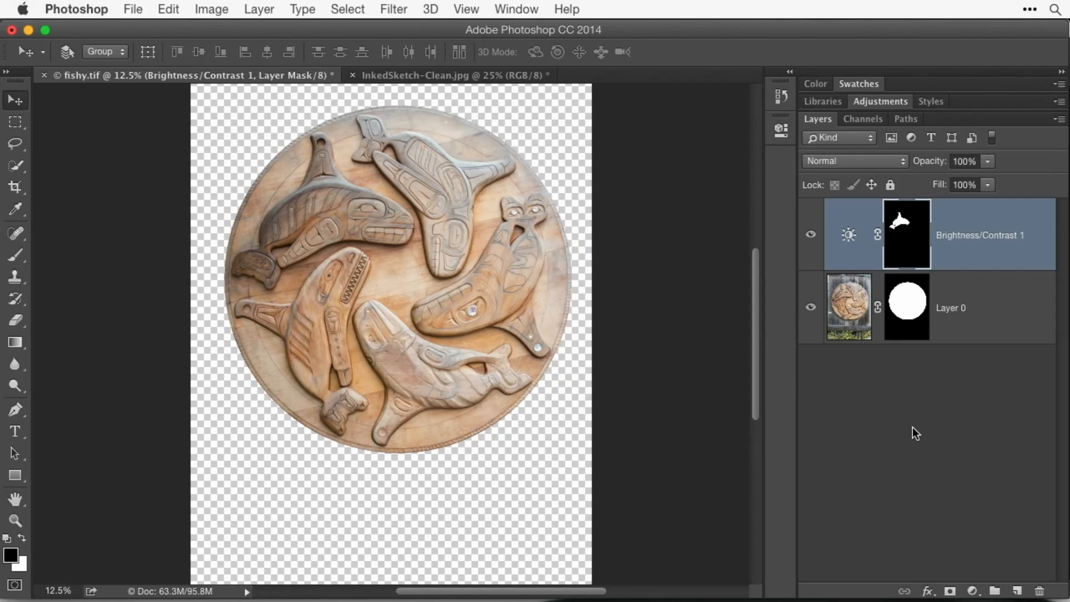
Add a second Brightness/Contrast adjustment layer without a selection and set its brightness to -68
left_click(972, 591)
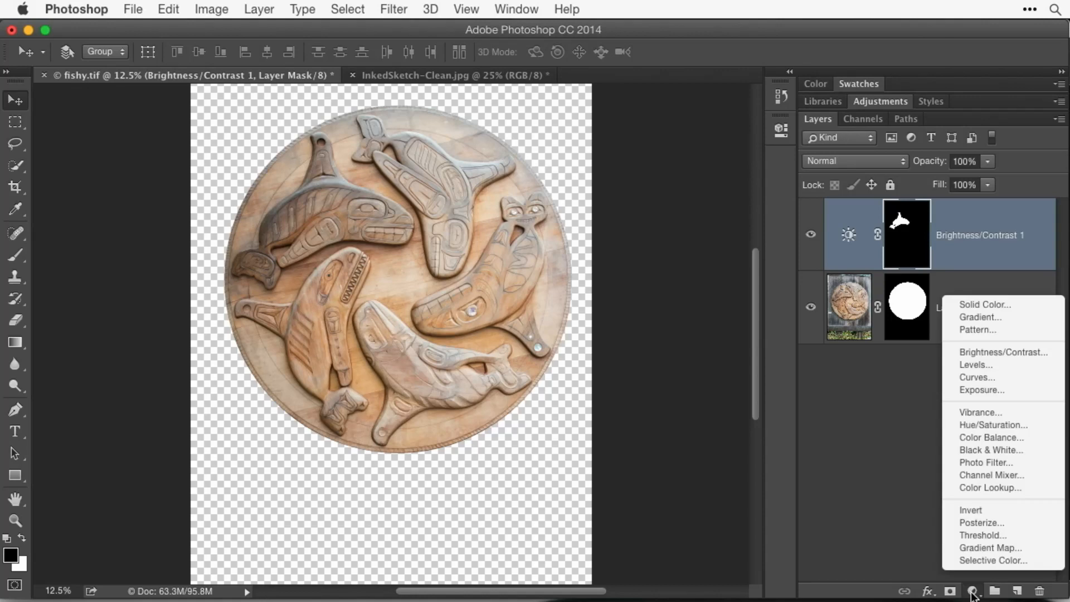
left_click(1007, 351)
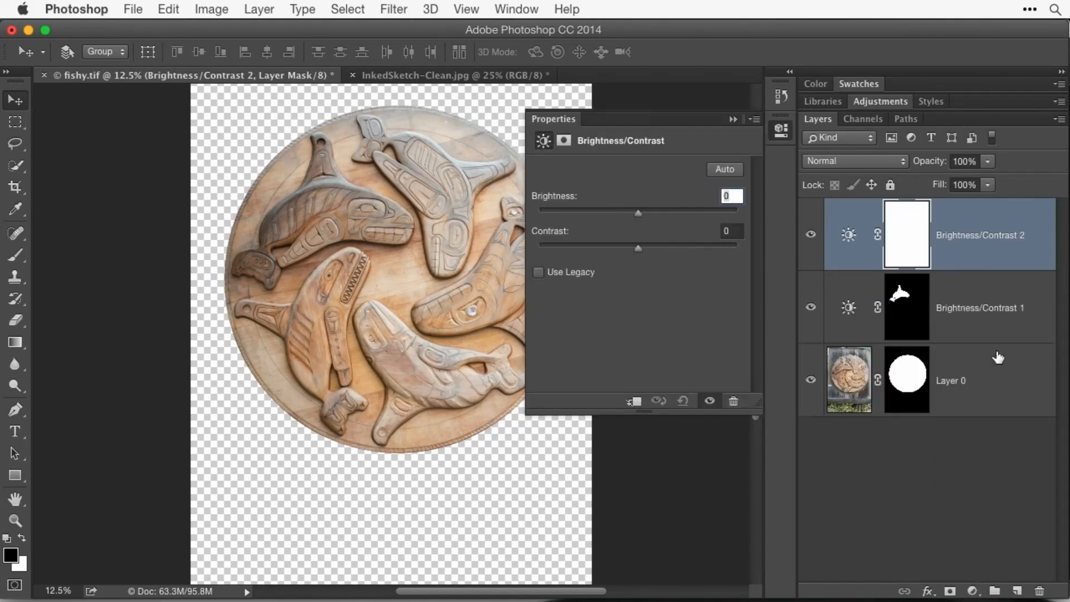
left_click_drag(637, 209, 592, 210)
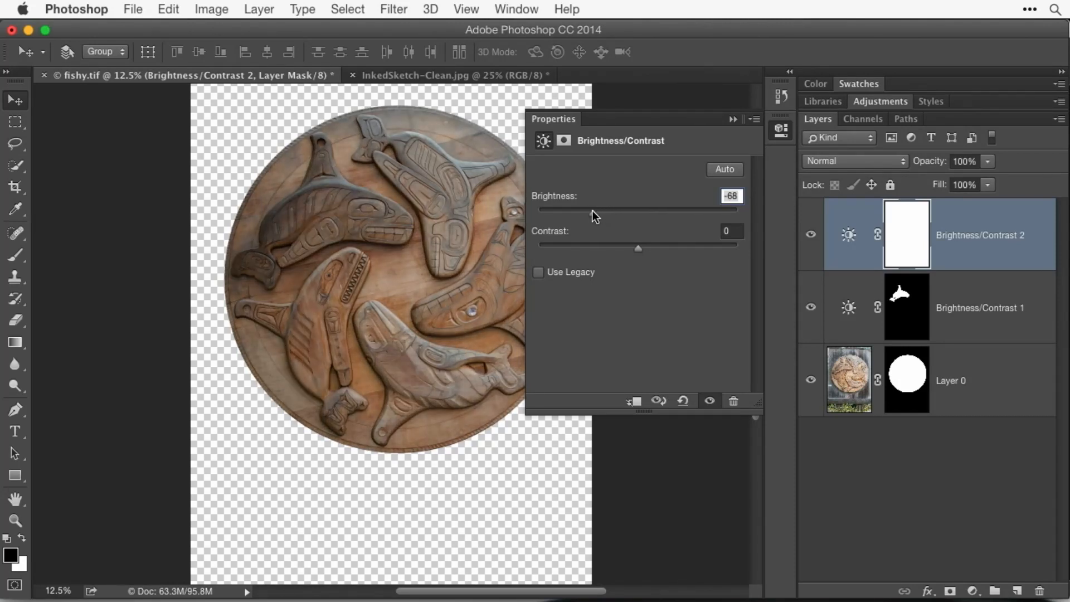
left_click(781, 134)
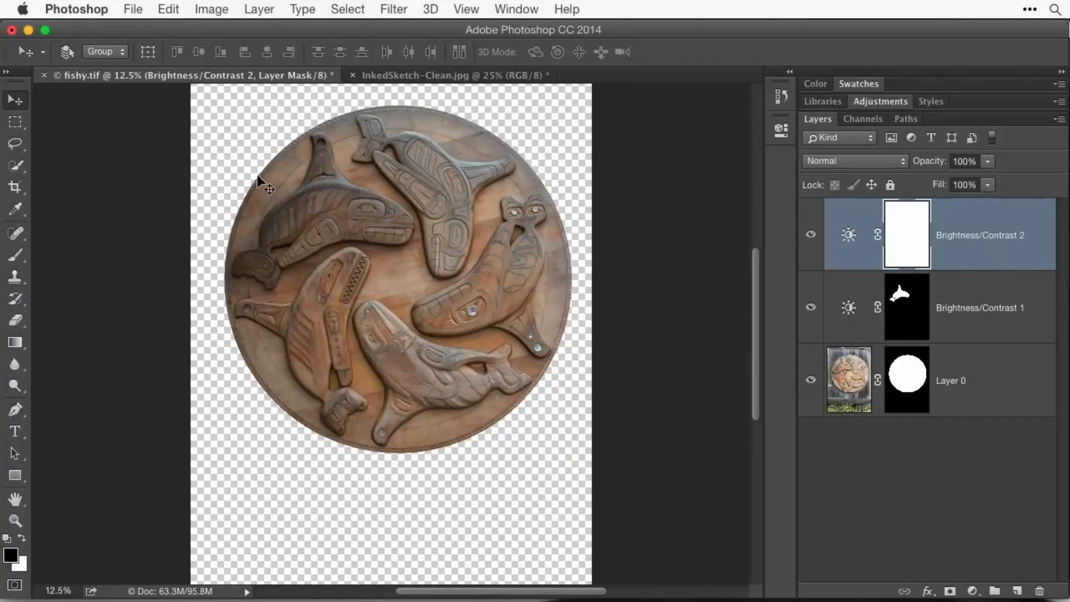
Paint black on the second adjustment's mask with a 600-pixel Brush, roughly covering the disc except the right-hand whale
left_click(15, 255)
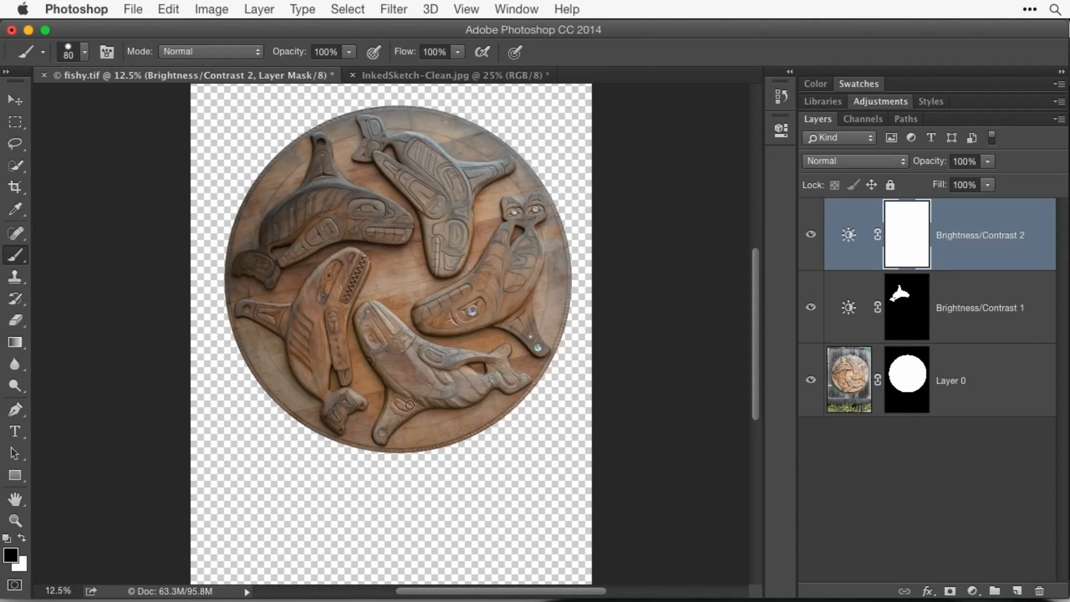
key("bracketright")
key("bracketright")
key("bracketright")
key("bracketright")
key("bracketright")
key("bracketright")
key("bracketright")
mouse_move(489, 360)
left_mouse_down()
mouse_move(442, 375)
mouse_move(400, 359)
mouse_move(522, 389)
mouse_move(472, 435)
mouse_move(319, 469)
mouse_move(385, 461)
mouse_move(257, 410)
mouse_move(289, 425)
mouse_move(244, 346)
mouse_move(428, 471)
mouse_move(314, 370)
mouse_move(380, 421)
mouse_move(322, 319)
mouse_move(255, 306)
mouse_move(248, 224)
mouse_move(308, 163)
mouse_move(404, 133)
mouse_move(513, 135)
mouse_move(475, 152)
mouse_move(446, 214)
mouse_move(407, 254)
mouse_move(366, 273)
mouse_move(297, 337)
mouse_move(406, 162)
mouse_move(423, 203)
mouse_move(360, 266)
mouse_move(306, 183)
mouse_move(266, 303)
mouse_move(297, 250)
mouse_move(460, 146)
mouse_move(540, 152)
mouse_move(578, 178)
mouse_move(600, 383)
mouse_move(473, 397)
mouse_move(418, 388)
mouse_move(359, 304)
mouse_move(362, 271)
left_mouse_up()
Paint black on the mask with a 175-pixel brush close around the right-hand whale's outline to remove the surrounding darkening
key("super+plus")
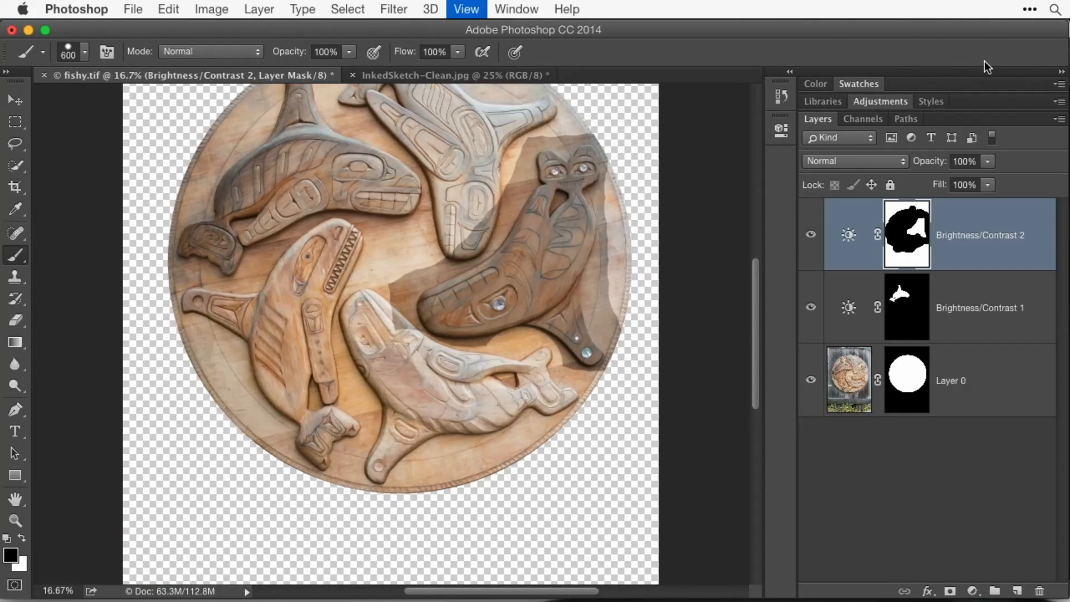
scroll(600, 286, "right", 3)
scroll(599, 285, "up", 2)
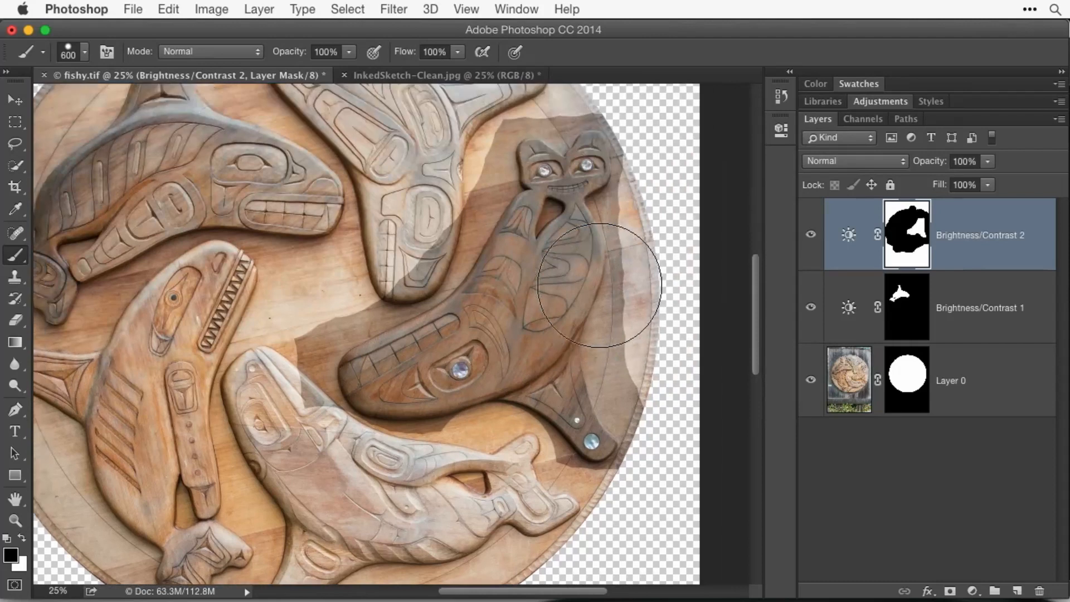
key("bracketleft")
key("bracketleft")
key("bracketleft")
key("bracketleft")
key("bracketleft")
key("bracketleft")
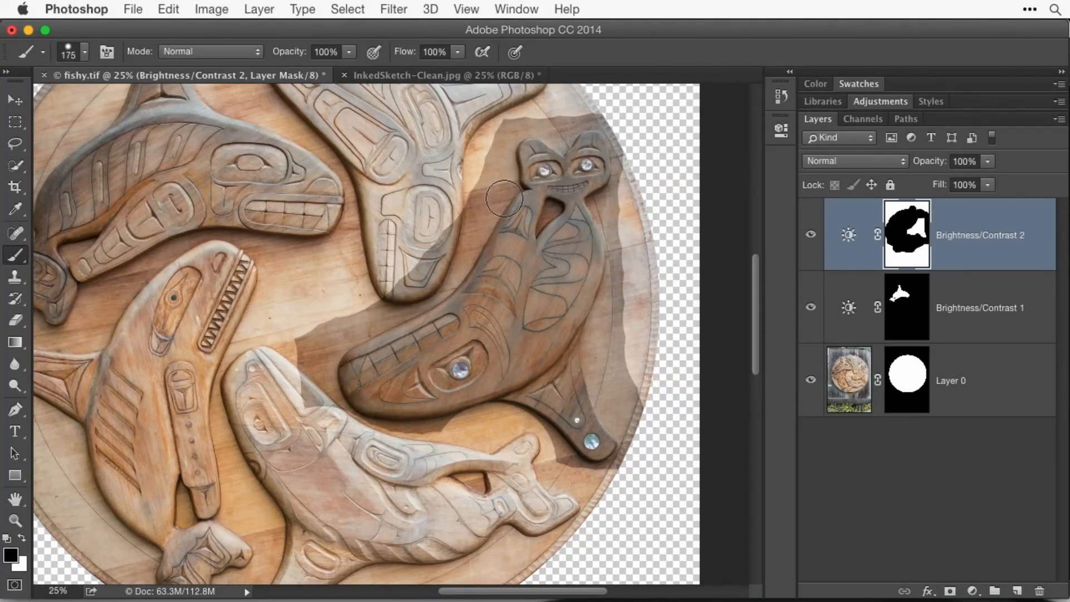
left_click(499, 192)
mouse_move(499, 192)
left_mouse_down()
mouse_move(437, 283)
mouse_move(320, 350)
mouse_move(328, 343)
mouse_move(318, 381)
mouse_move(331, 423)
mouse_move(316, 391)
mouse_move(342, 435)
mouse_move(318, 378)
mouse_move(331, 418)
mouse_move(310, 391)
mouse_move(308, 314)
mouse_move(359, 268)
mouse_move(320, 333)
mouse_move(330, 313)
left_mouse_up()
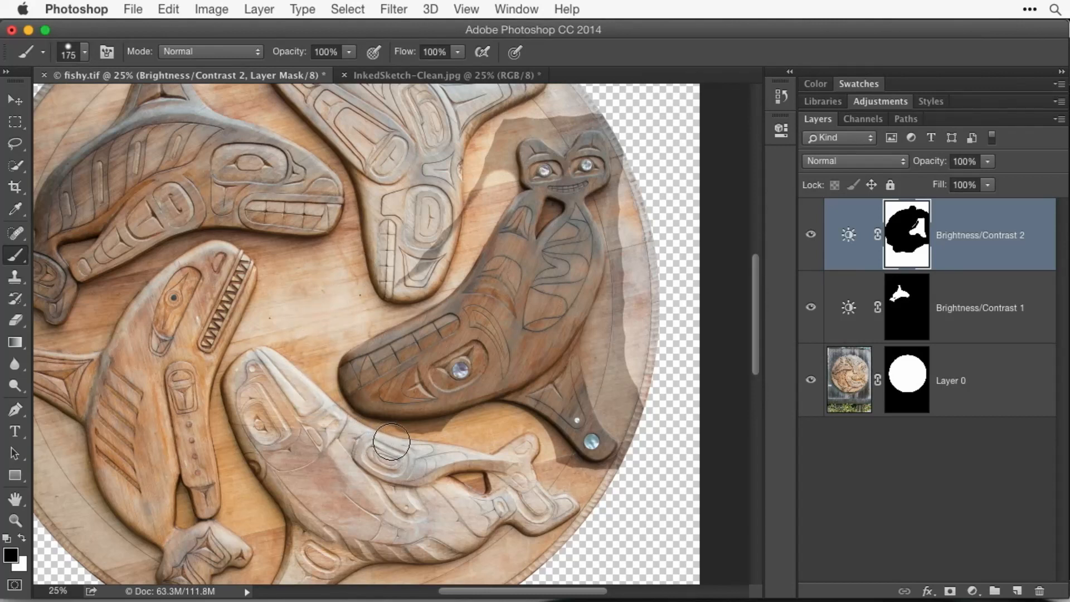
mouse_move(346, 429)
left_mouse_down()
mouse_move(401, 438)
mouse_move(526, 422)
mouse_move(501, 420)
mouse_move(601, 489)
mouse_move(596, 482)
mouse_move(611, 478)
mouse_move(581, 484)
mouse_move(633, 461)
mouse_move(641, 449)
mouse_move(609, 401)
mouse_move(603, 357)
mouse_move(601, 384)
mouse_move(601, 327)
mouse_move(630, 253)
mouse_move(604, 204)
mouse_move(631, 167)
mouse_move(611, 110)
mouse_move(563, 112)
mouse_move(603, 111)
mouse_move(508, 134)
mouse_move(497, 177)
mouse_move(369, 293)
left_mouse_up()
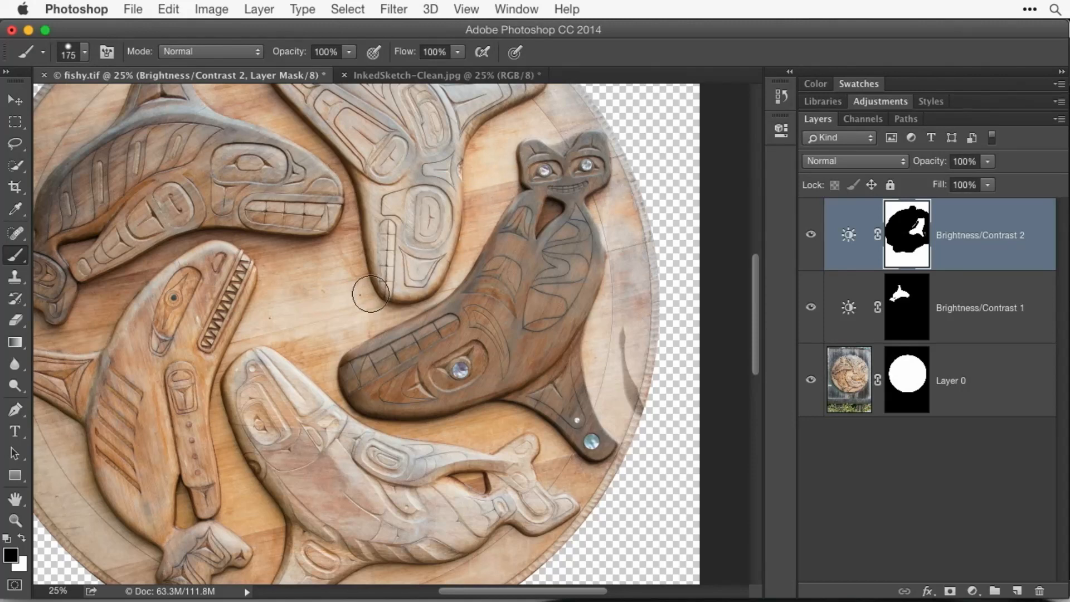
left_click_drag(623, 336, 640, 411)
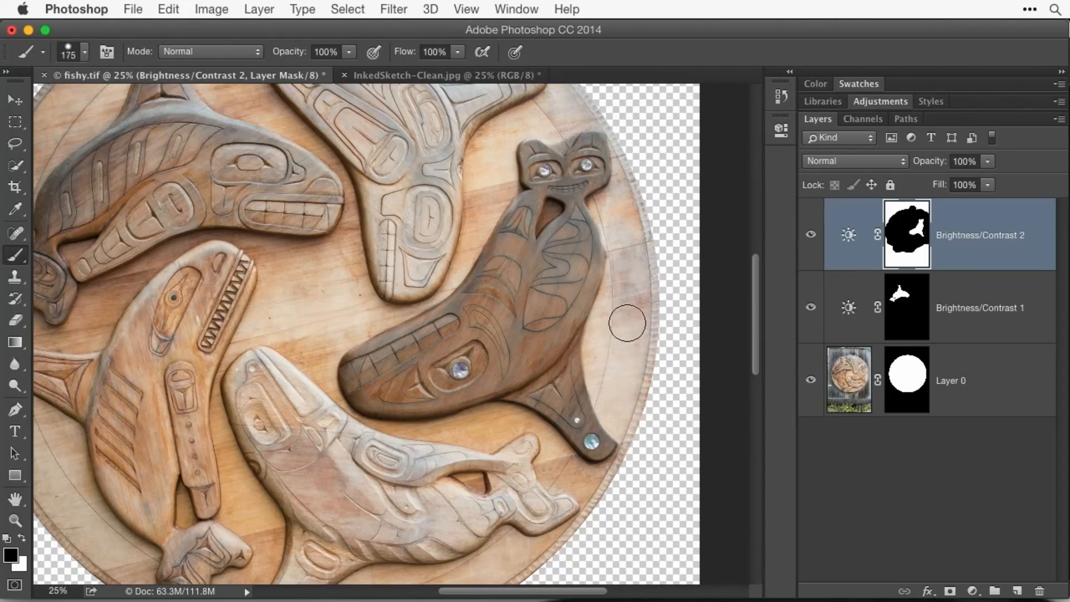
Mask out the small gap beneath the whale's tail flukes in black with a 40-pixel brush and switch the foreground to white
key("bracketleft")
key("bracketleft")
key("bracketleft")
key("bracketleft")
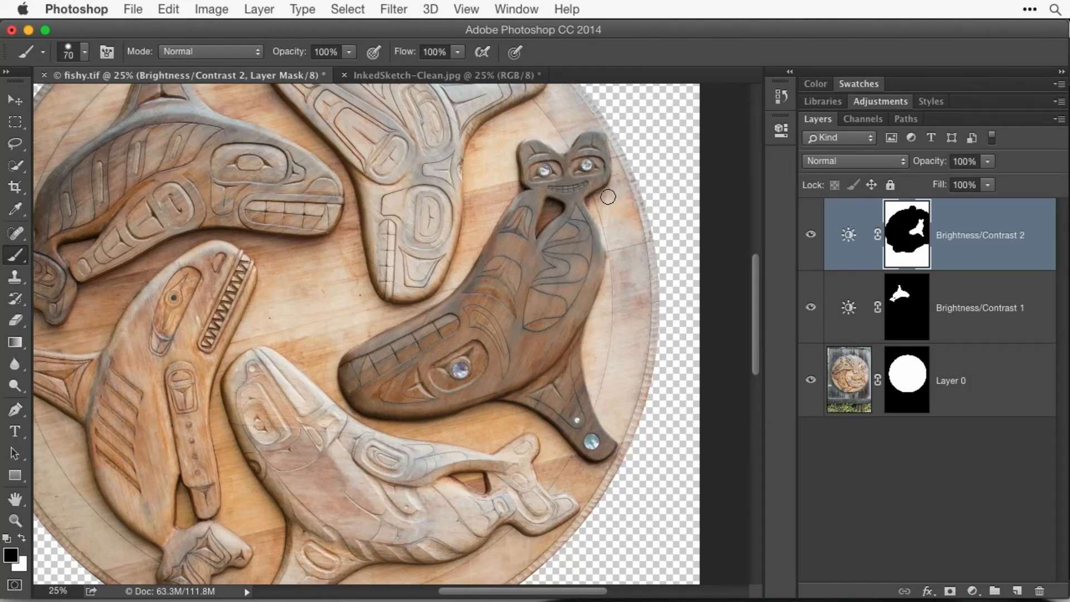
key("bracketleft")
key("x")
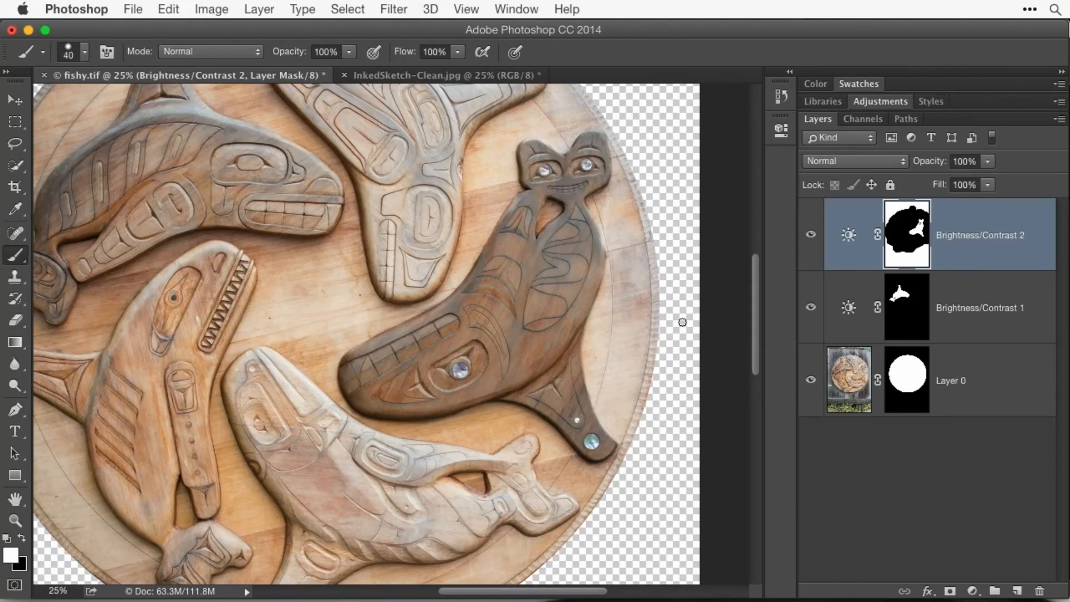
Show the mask as a red overlay and paint white with a 90-pixel brush along the whale's upper edge
key("x")
key("bracketright")
key("backslash")
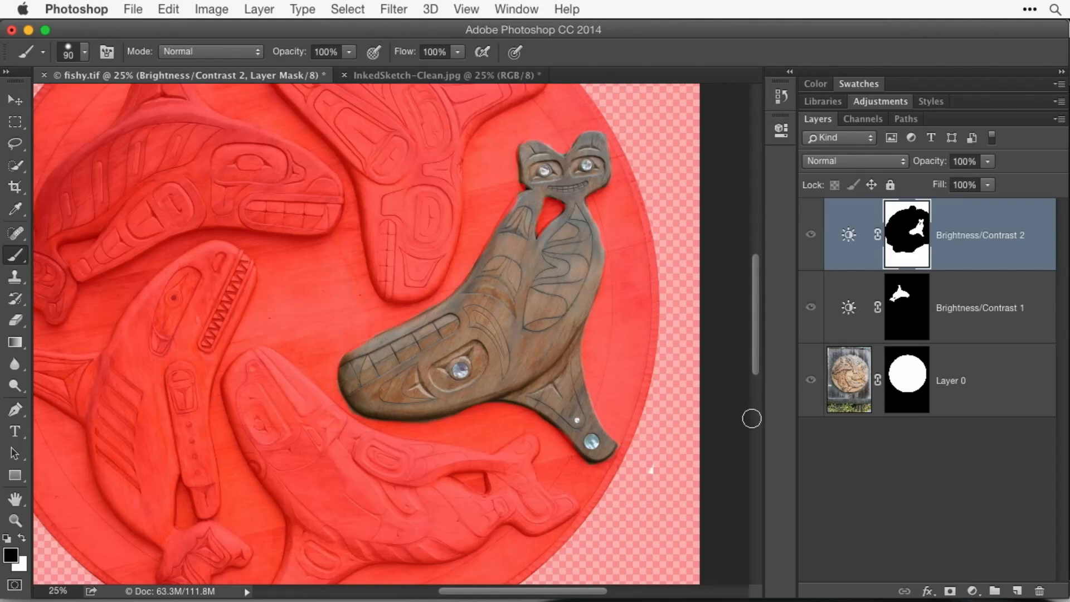
left_click(555, 123)
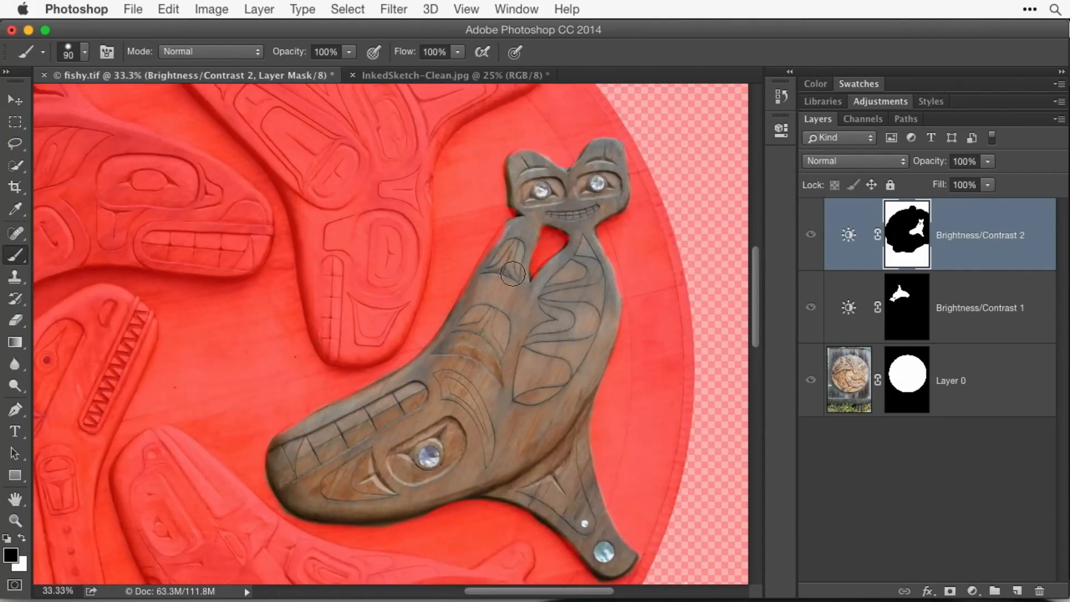
key("x")
left_click_drag(514, 229, 466, 316)
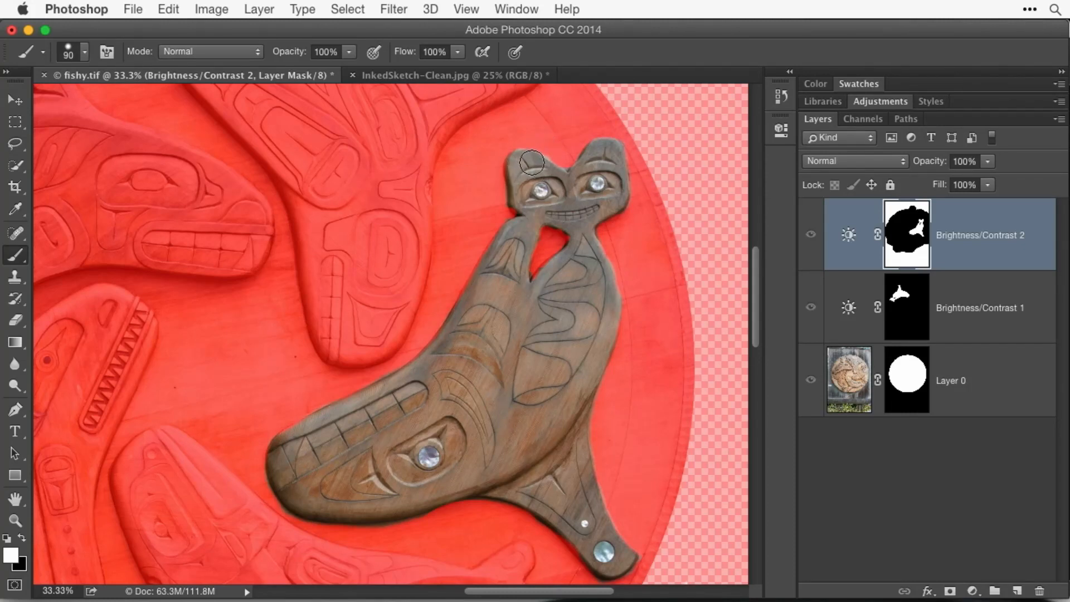
Clean up the mask around the whale's snout by painting black with a 70-pixel brush
key("x")
key("x")
key("bracketleft")
key("bracketleft")
key("bracketleft")
key("bracketleft")
key("x")
key("bracketright")
key("bracketright")
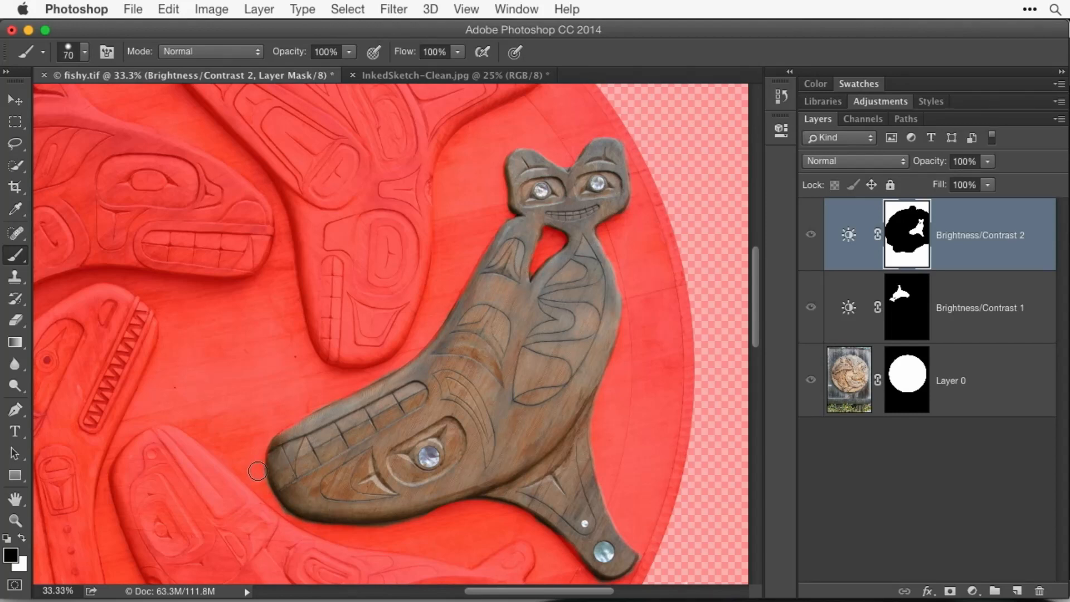
left_click_drag(257, 470, 300, 534)
Paint white along the whale's lower fin and belly edge on the mask and hide the red overlay
key("x")
mouse_move(585, 549)
left_mouse_down()
mouse_move(536, 503)
mouse_move(460, 494)
mouse_move(428, 505)
mouse_move(476, 487)
left_mouse_up()
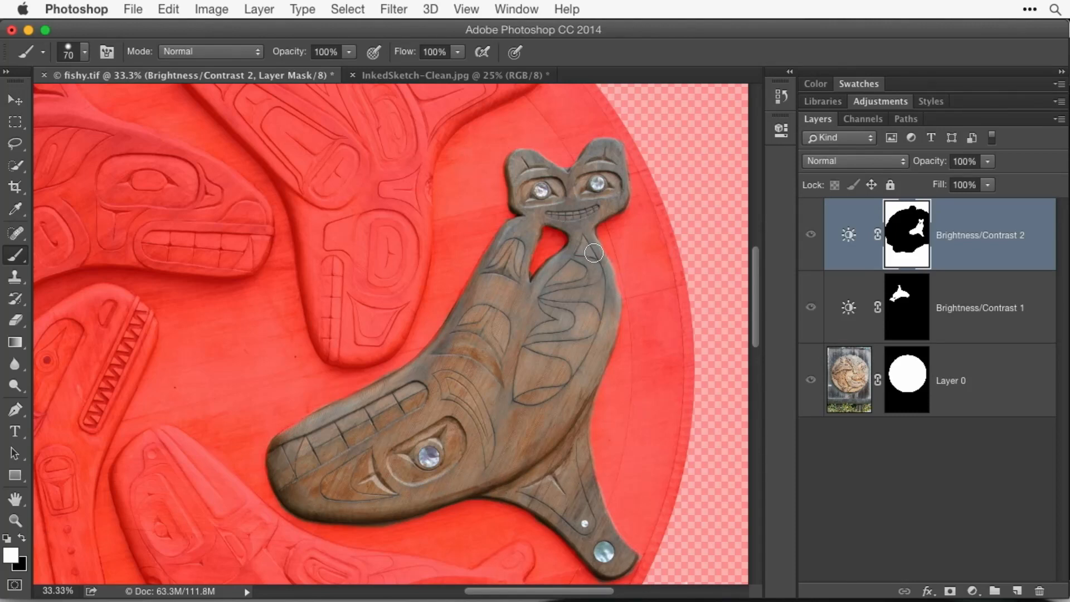
key("x")
key("backslash")
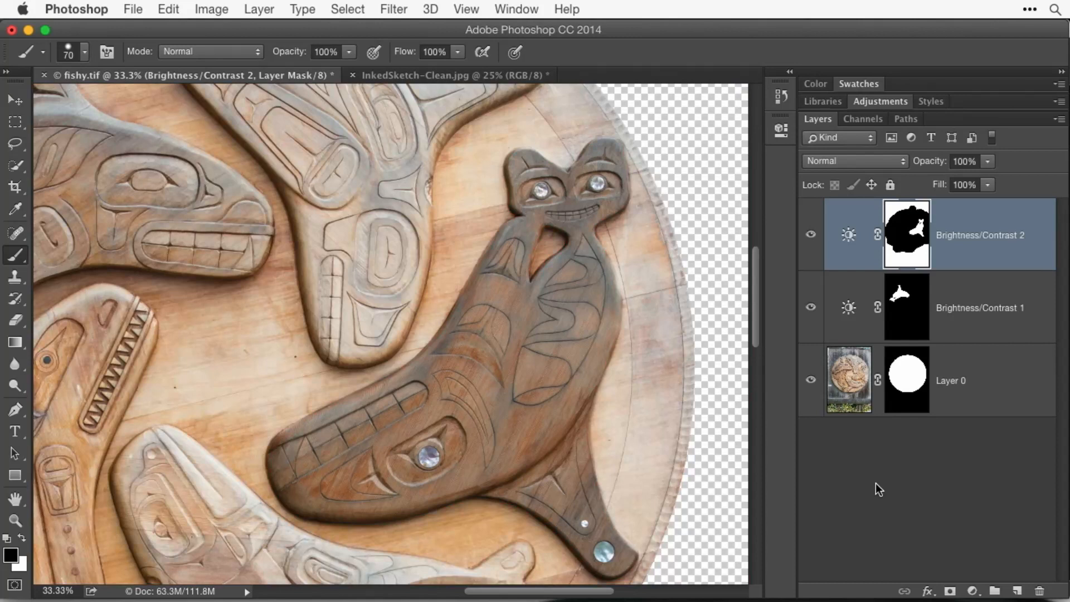
Toggle the visibility of both Brightness/Contrast layers to compare each whale with and without its adjustment
key("super+minus")
key("super+minus")
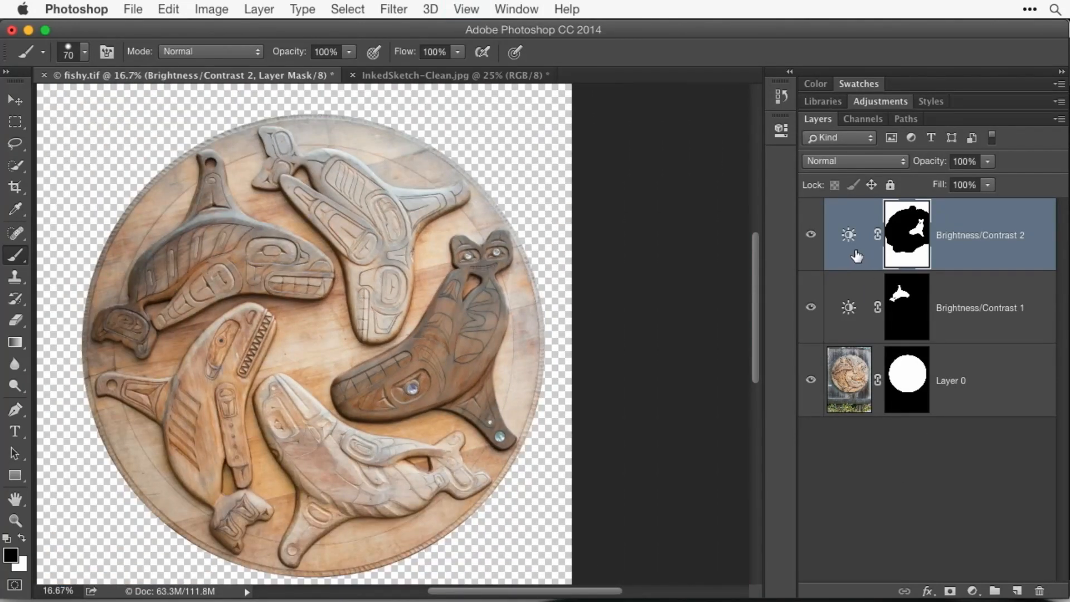
left_click(810, 236)
left_click(810, 236)
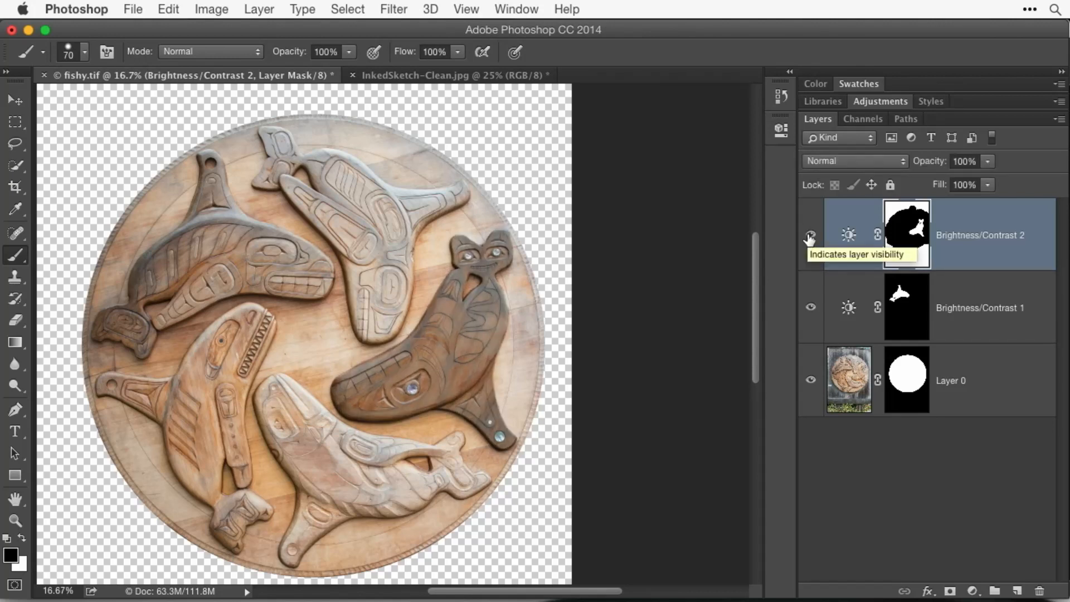
left_click(809, 236)
left_click(809, 236)
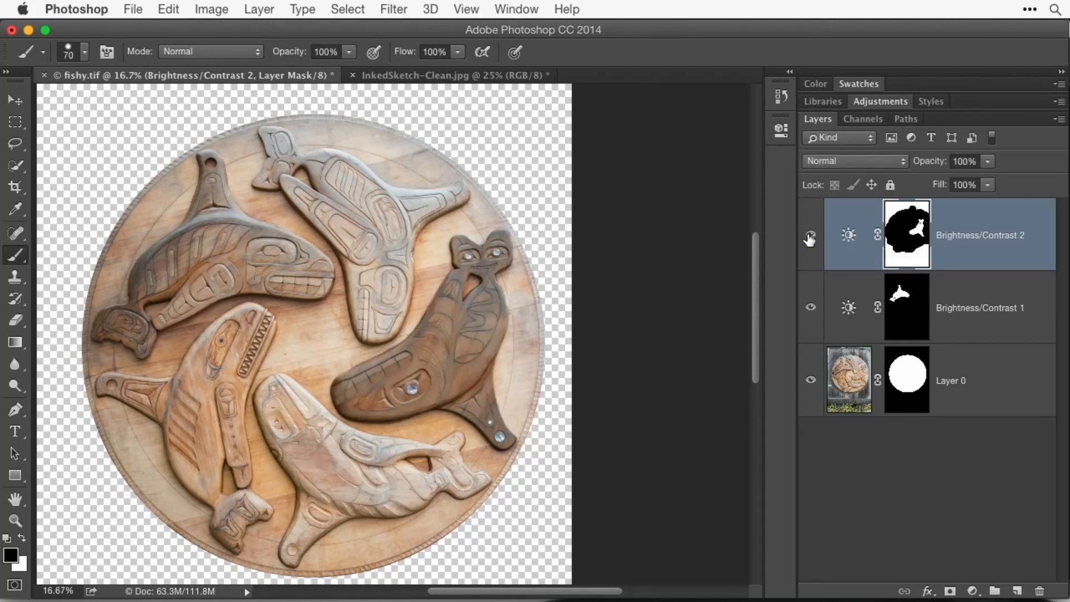
left_click(811, 308)
left_click(811, 308)
left_click(811, 308)
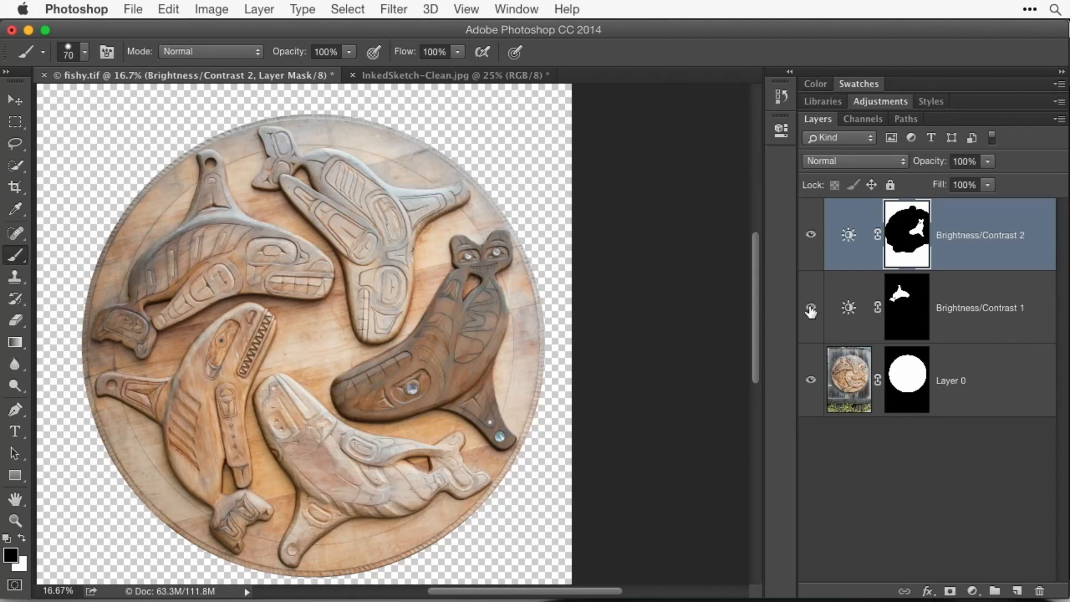
left_click(810, 309)
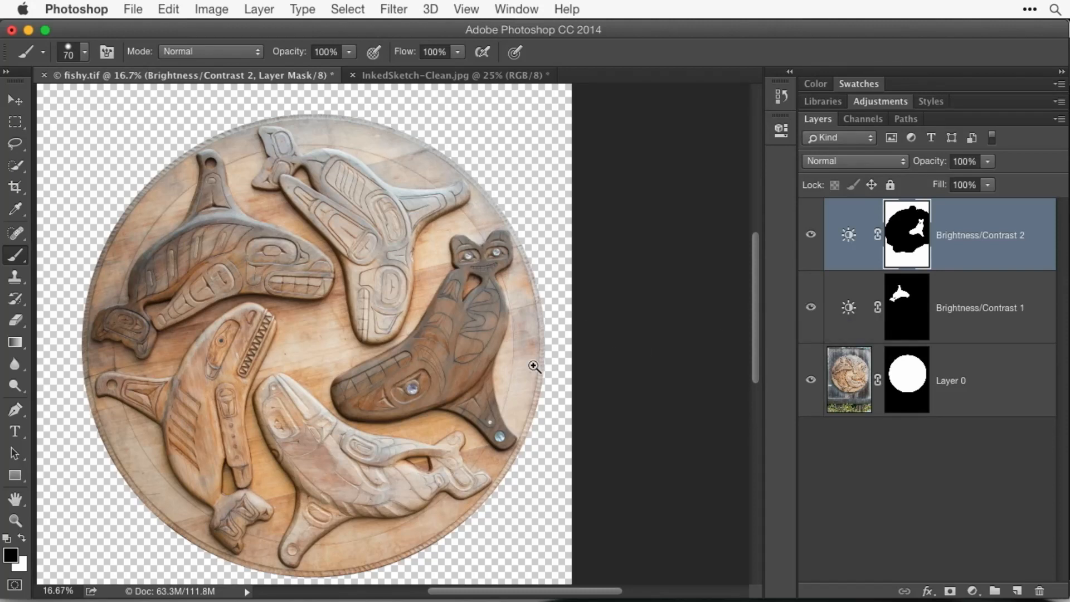
left_click(434, 393)
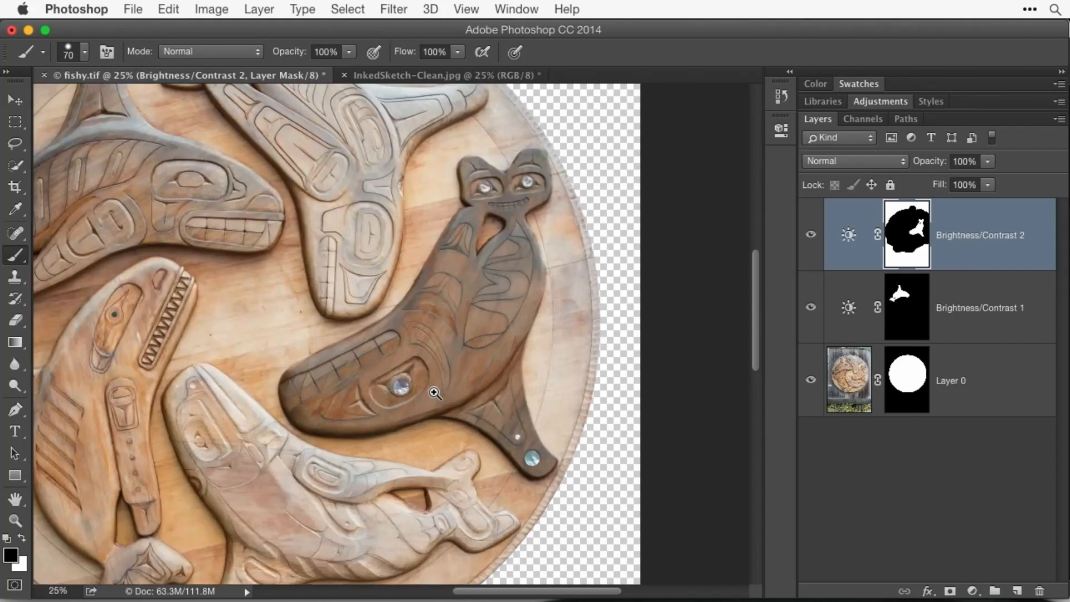
Select the round shell inlay in the dark whale's eye with the Elliptical Marquee tool, without feathering
left_click(434, 392)
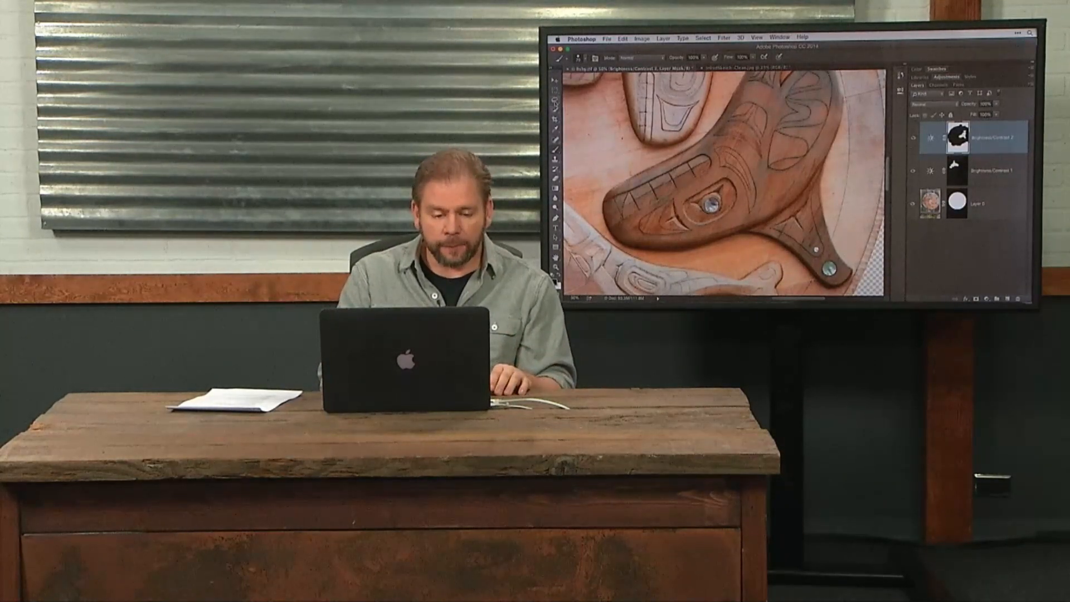
left_click(555, 90)
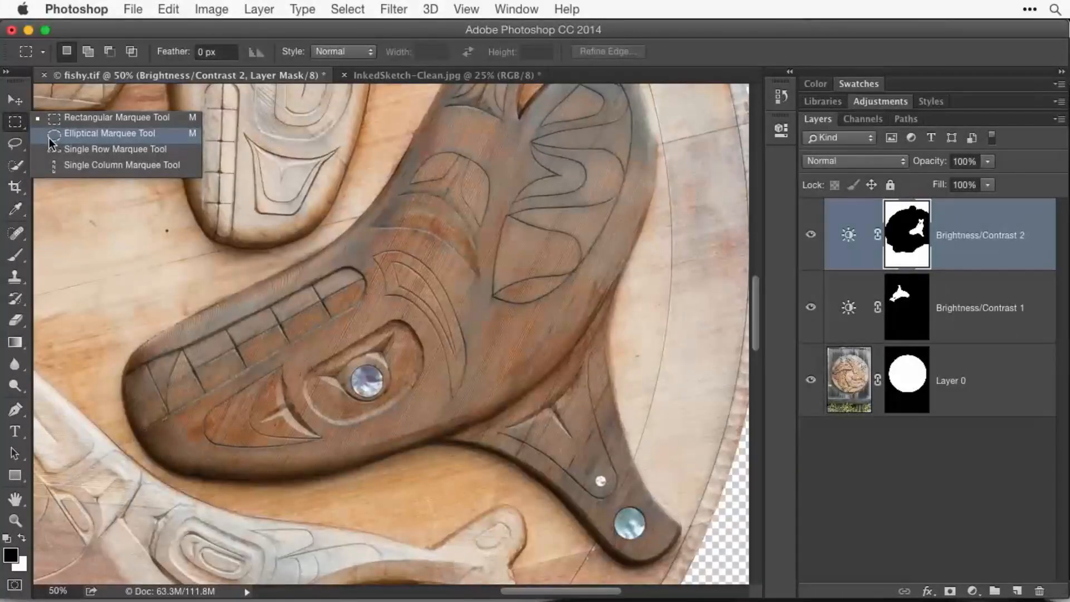
left_click(50, 138)
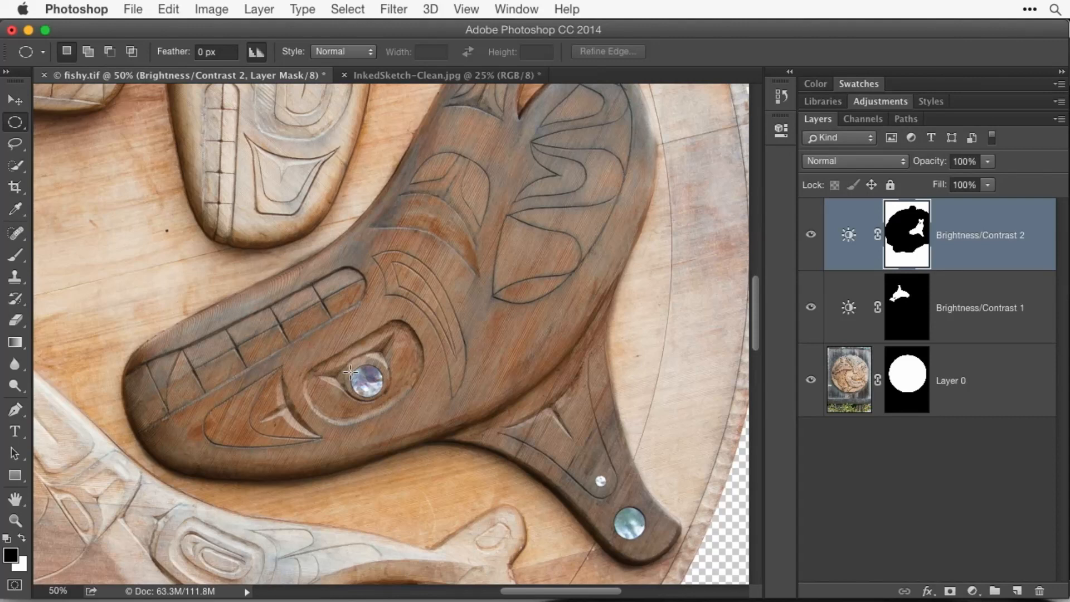
left_click_drag(350, 365, 382, 396)
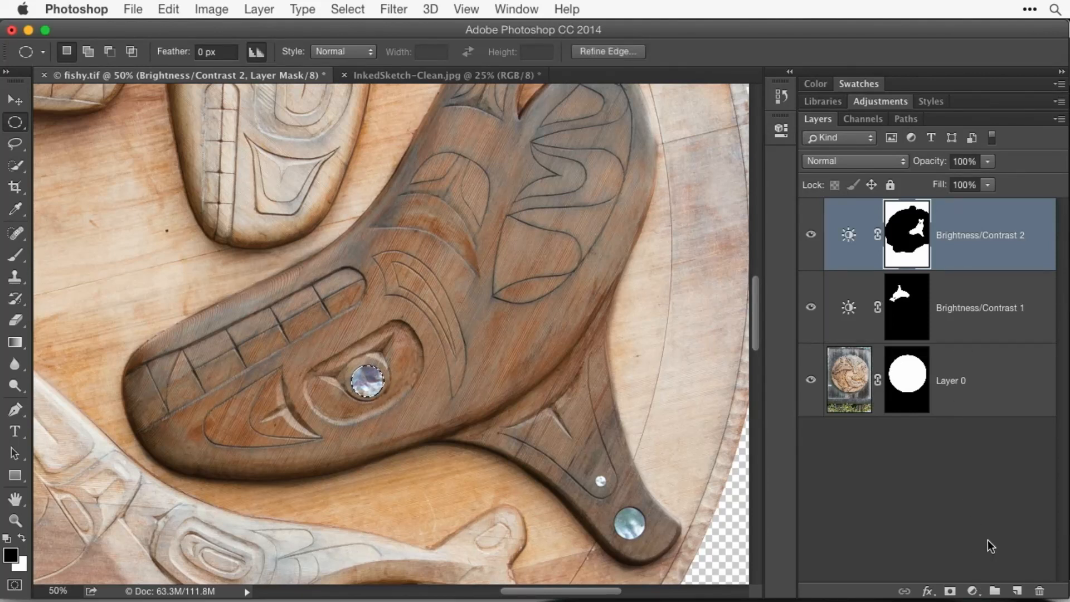
Add a Brightness/Contrast adjustment layer limited to the selected eye inlay, with Brightness 34 and Contrast 21
left_click(972, 590)
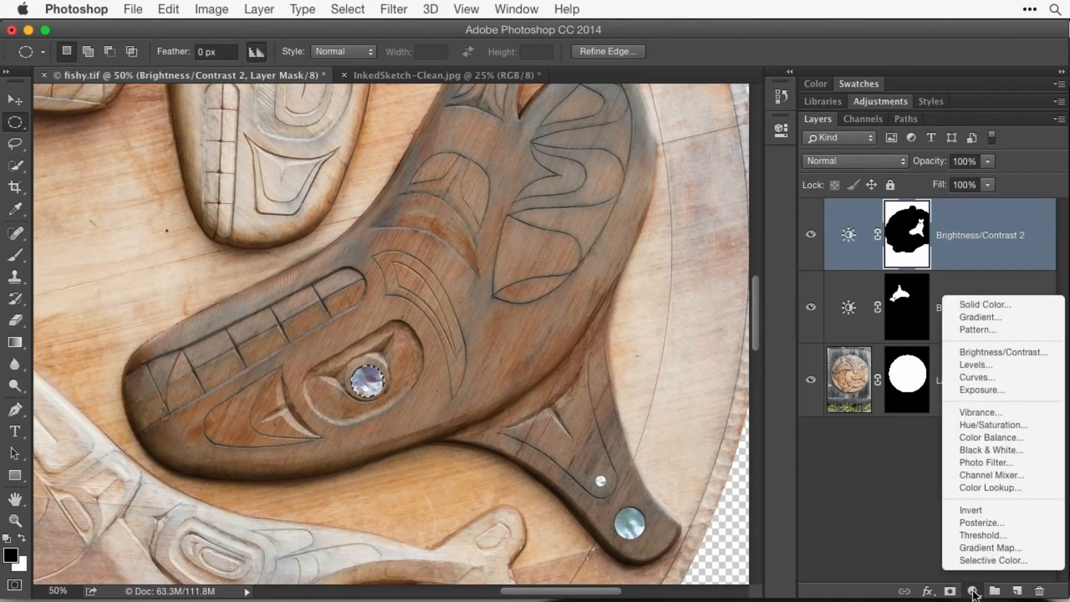
left_click(1035, 355)
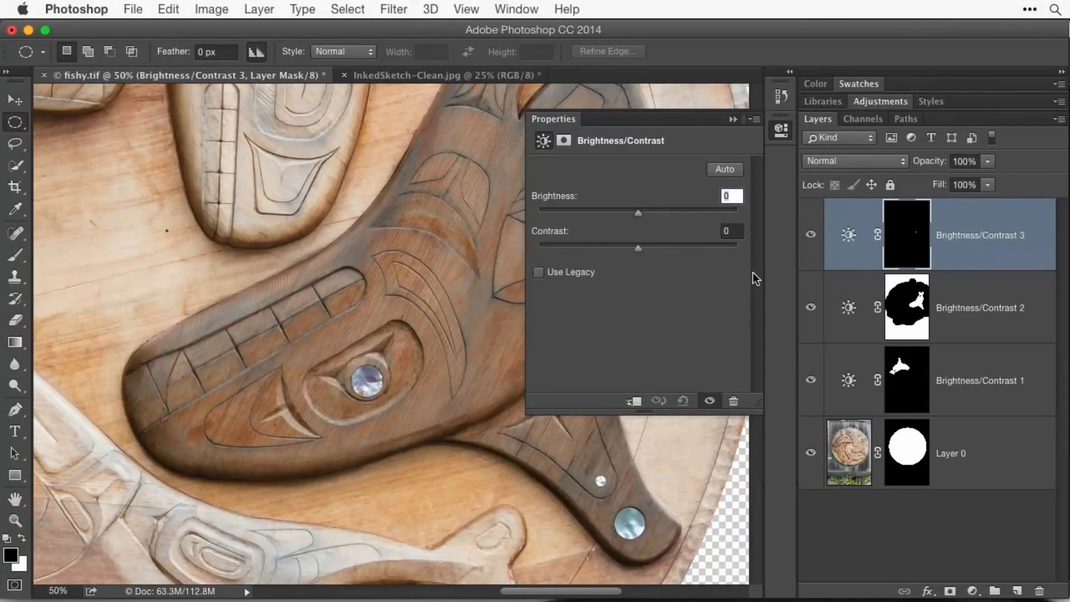
left_click_drag(638, 212, 659, 213)
left_click_drag(638, 248, 657, 250)
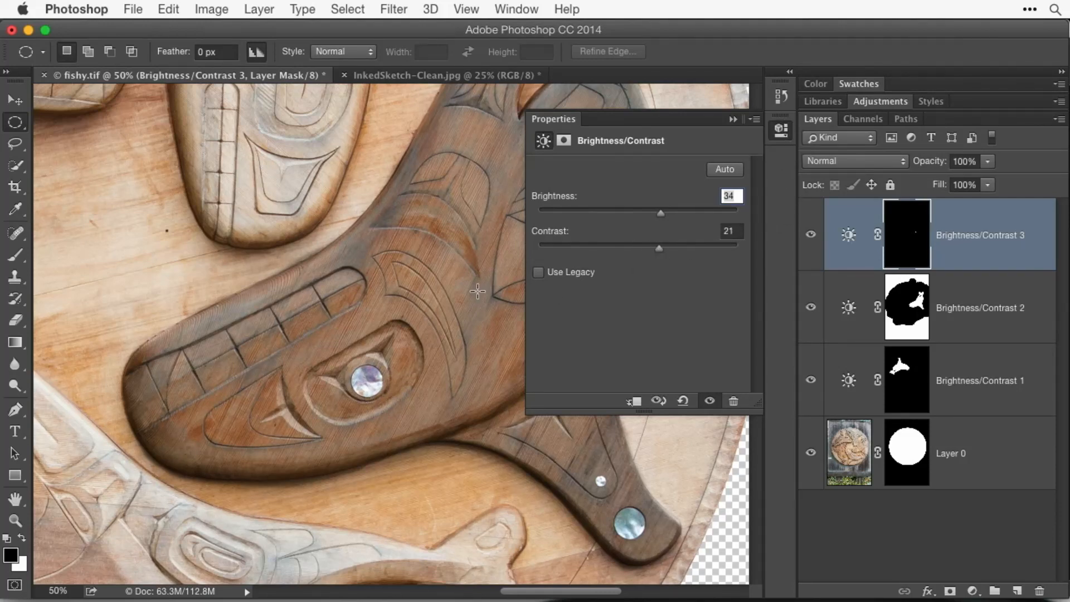
Paint white on the new layer's mask over the lower fin's large inlay with a 50-pixel brush and its small inlay with a 25-pixel brush
left_click(16, 255)
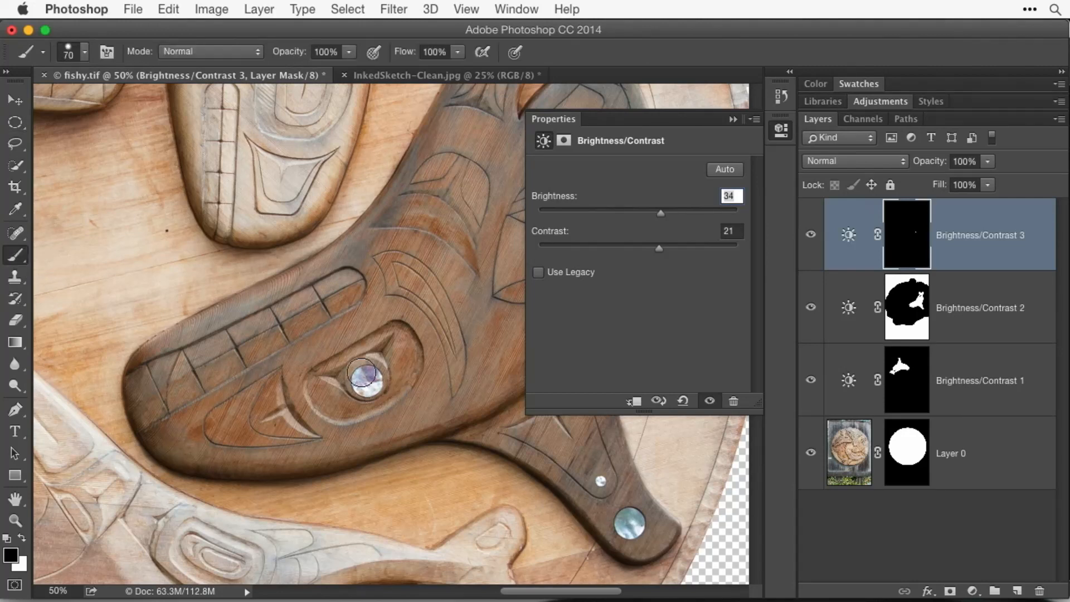
left_click(24, 538)
key("bracketleft")
key("bracketleft")
left_click_drag(631, 533, 628, 521)
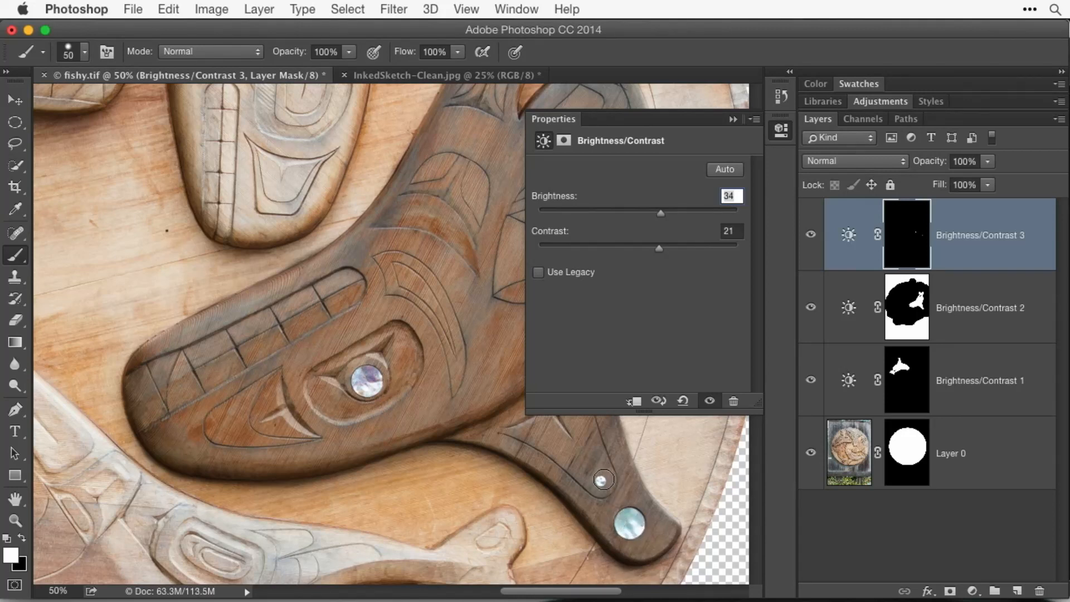
key("bracketleft")
Paint white on the mask over both eye inlays of the small face on the whale's tail with a 30-pixel brush
left_click(779, 129)
scroll(581, 254, "up", 5)
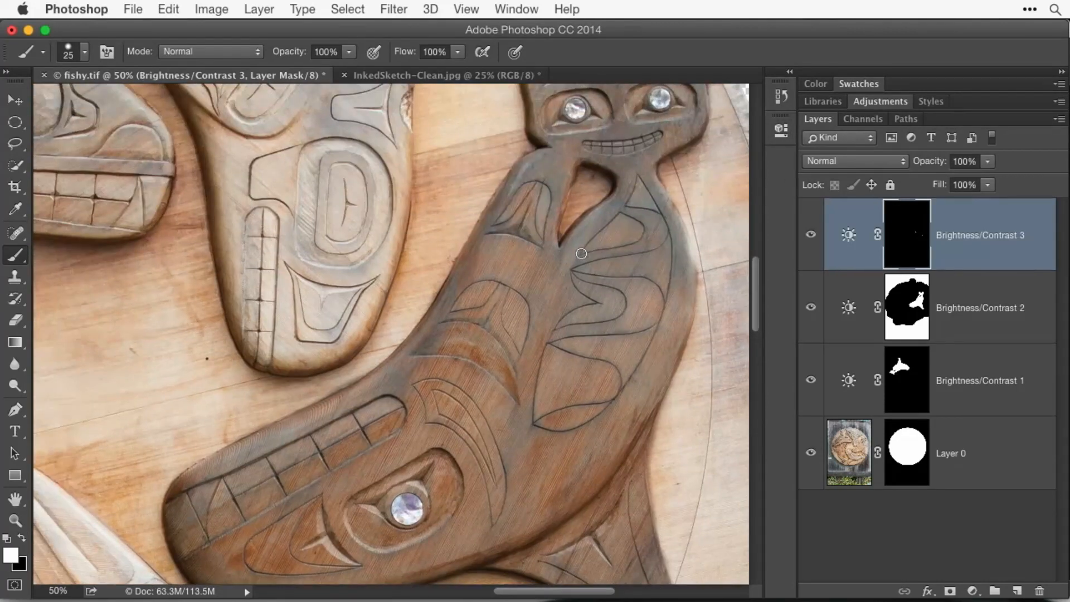
scroll(581, 253, "up", 2)
key("bracketright")
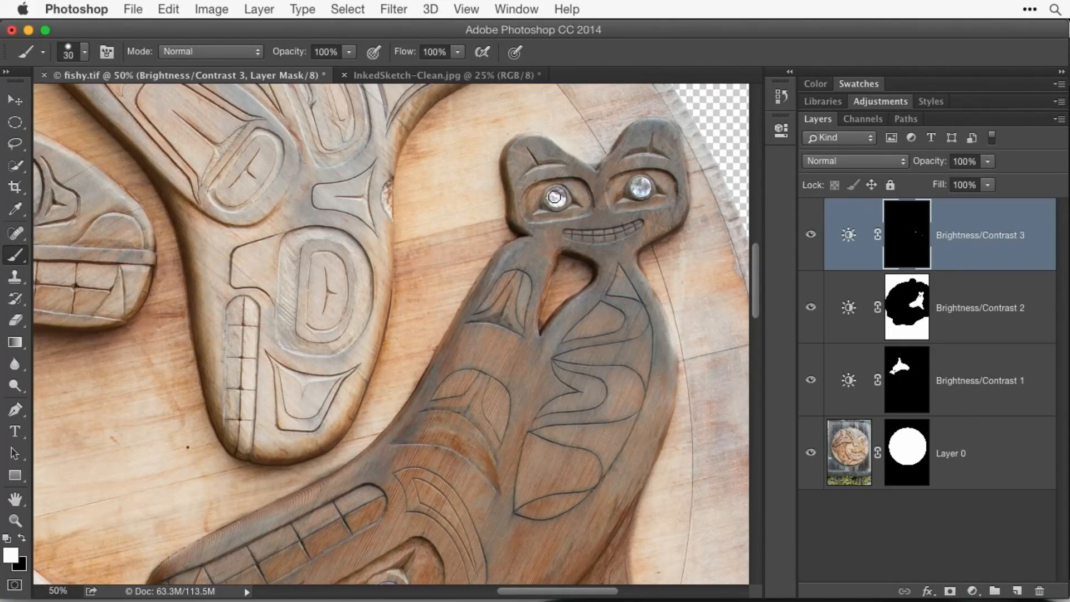
left_click_drag(554, 198, 557, 199)
left_click_drag(639, 187, 640, 191)
Check the painted inlay areas across the whole carving with the mask's red overlay, and hide the overlay again
key("super+0")
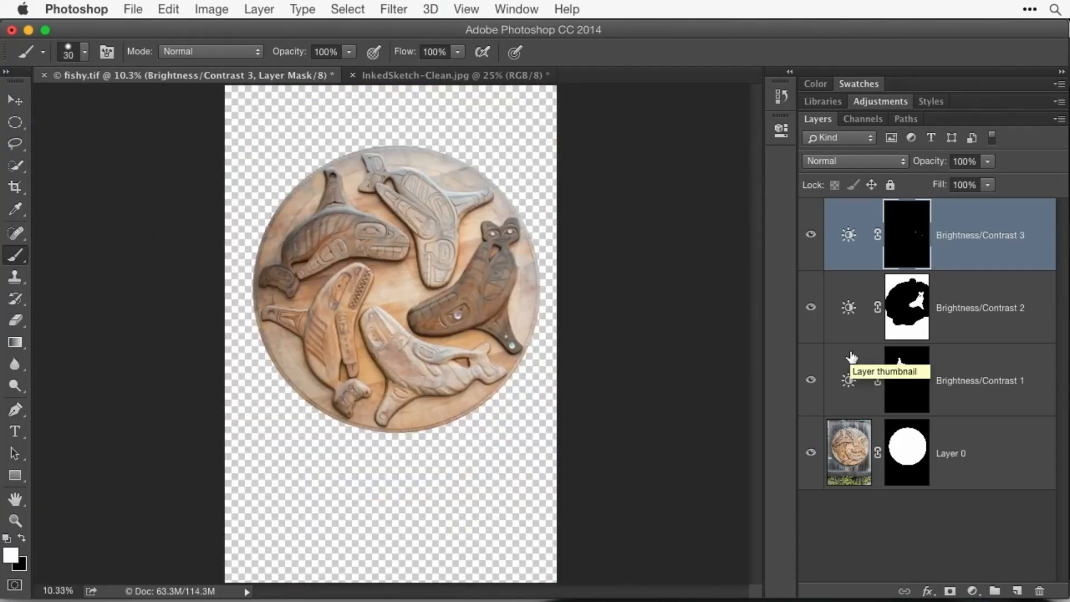
key("backslash")
key("x")
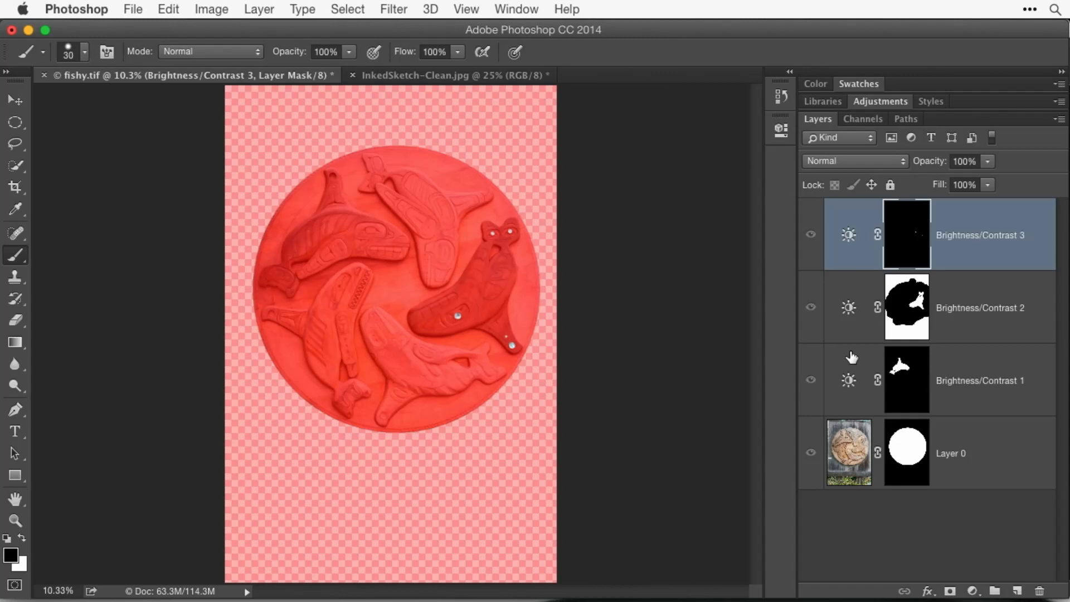
key("super+plus")
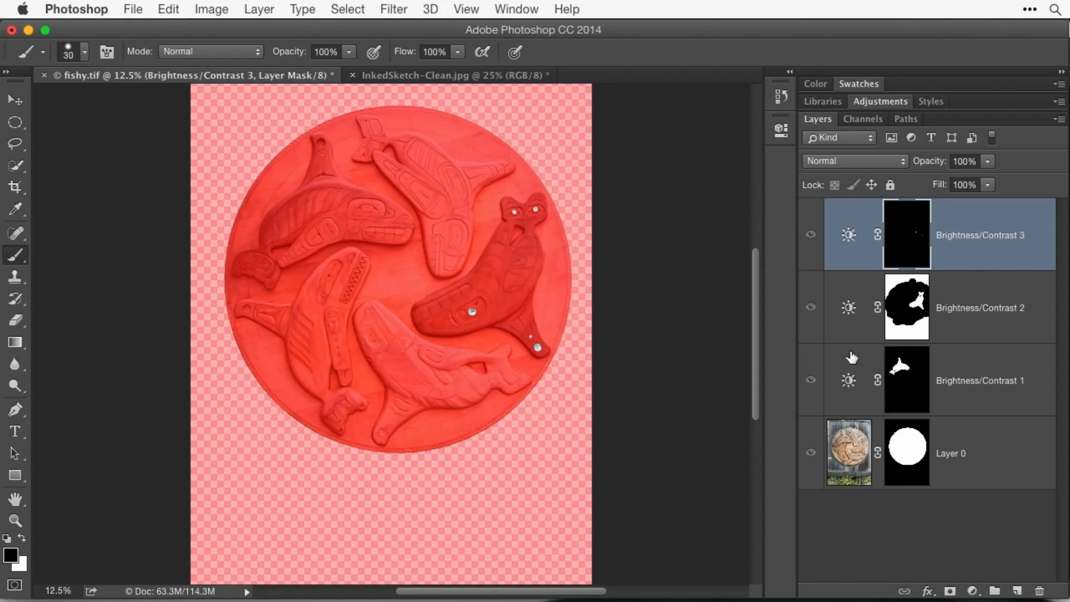
key("backslash")
key("x")
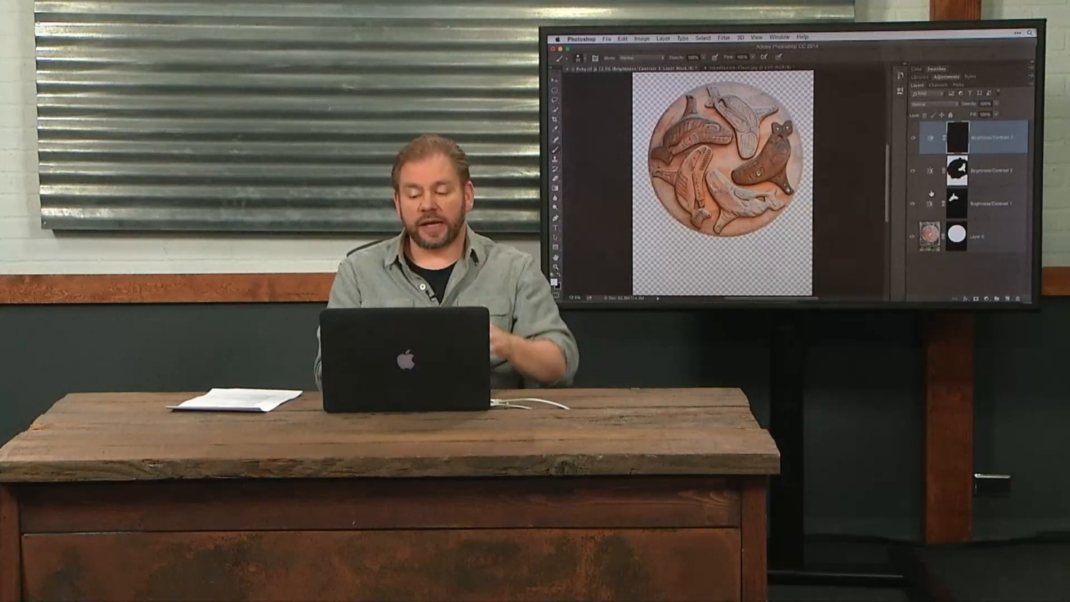
Make Layer 0, the masked photo of the carving, the active layer
left_click(995, 235)
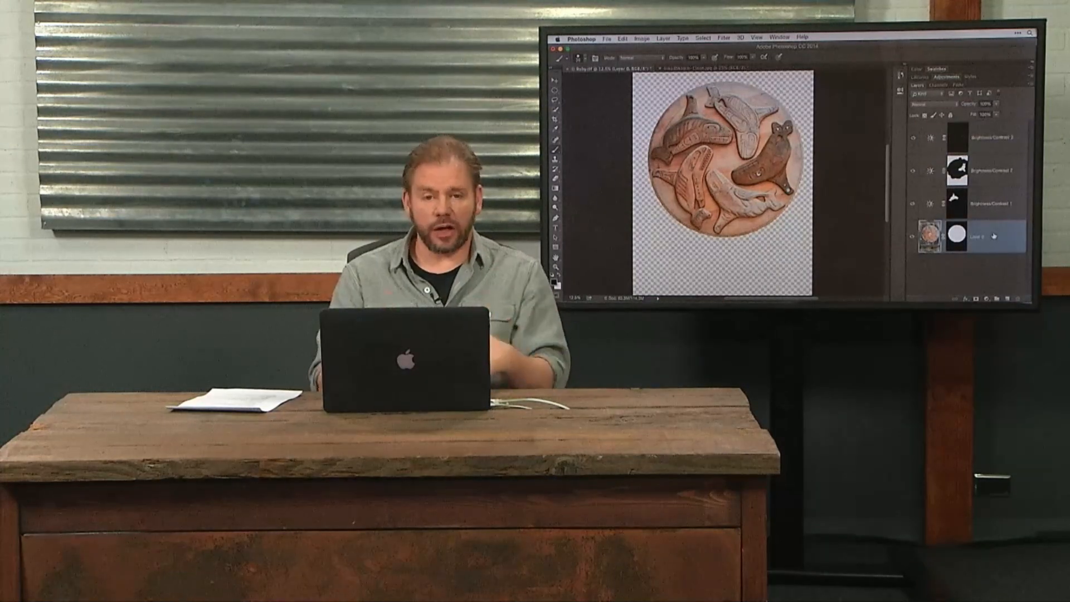